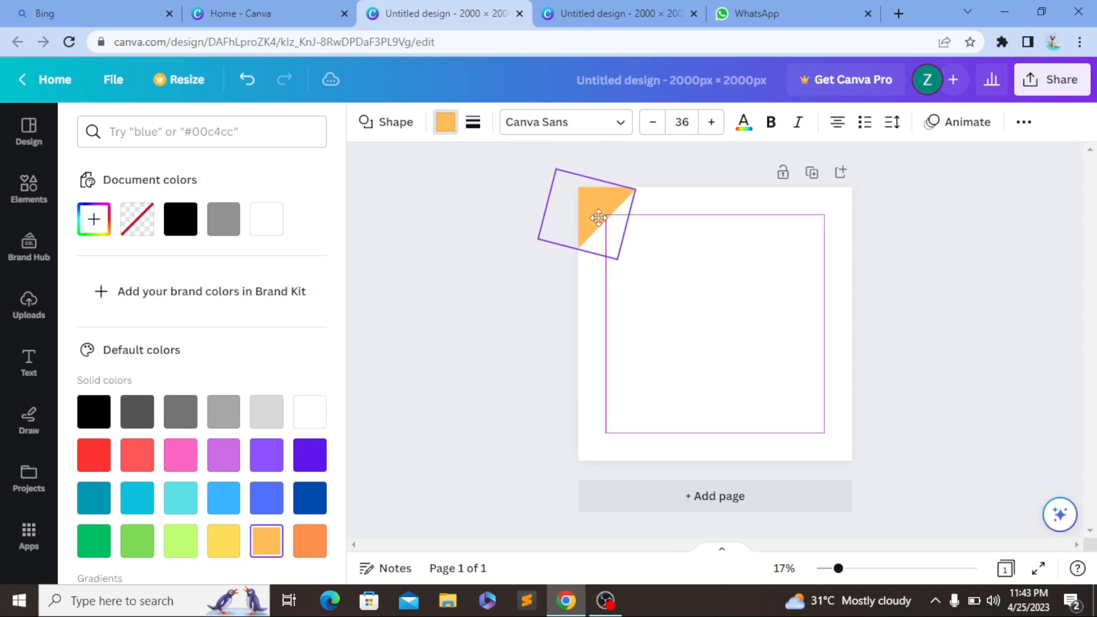
# Add a square shape and stretch it into an orange band across the lower page, about 2360 by 360 px.
pyautogui.click(554, 404)
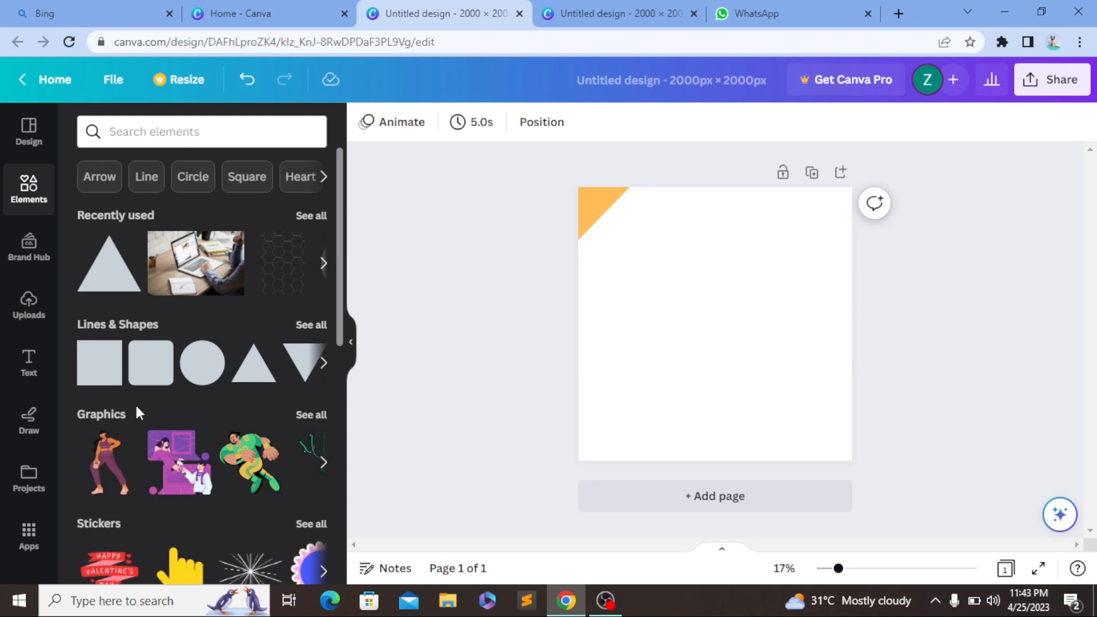
pyautogui.click(89, 361)
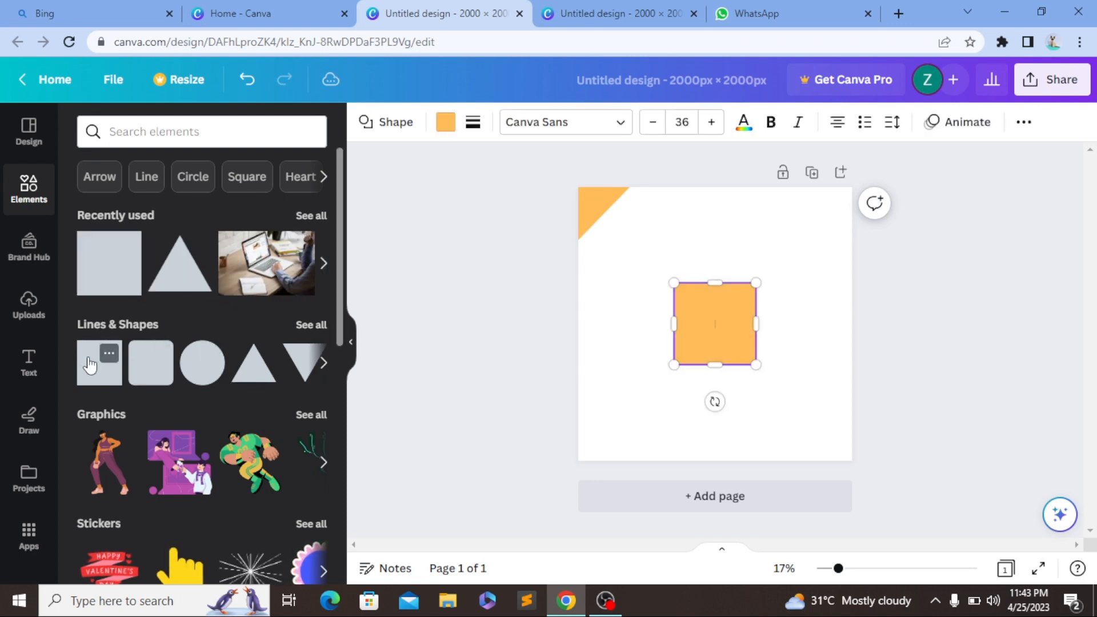
pyautogui.moveTo(713, 280); pyautogui.dragTo(895, 377)
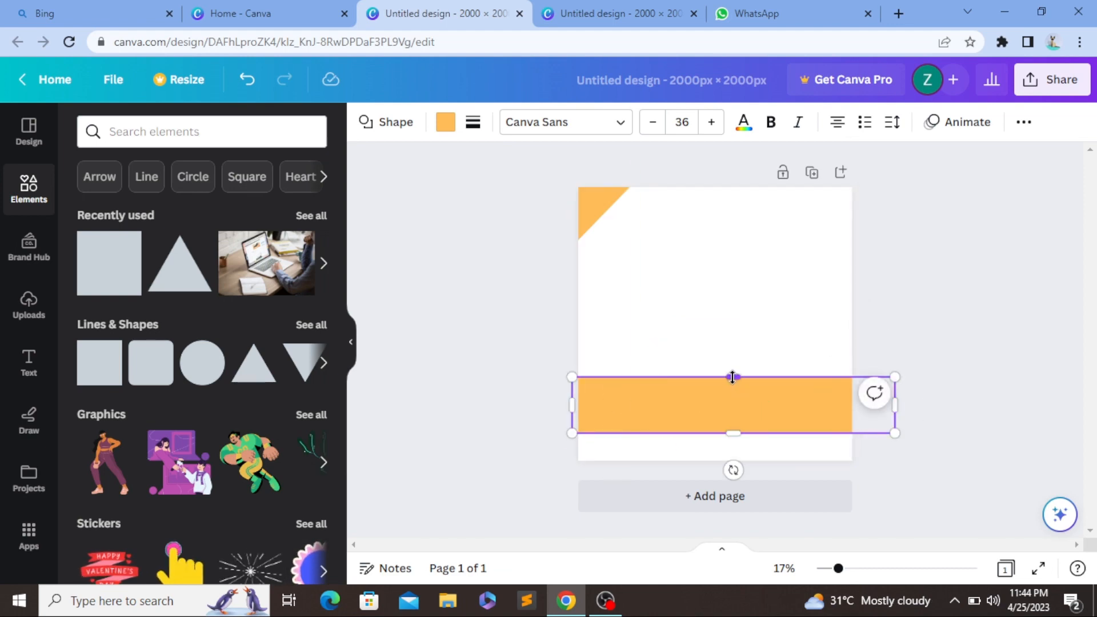
pyautogui.moveTo(733, 377); pyautogui.dragTo(729, 384)
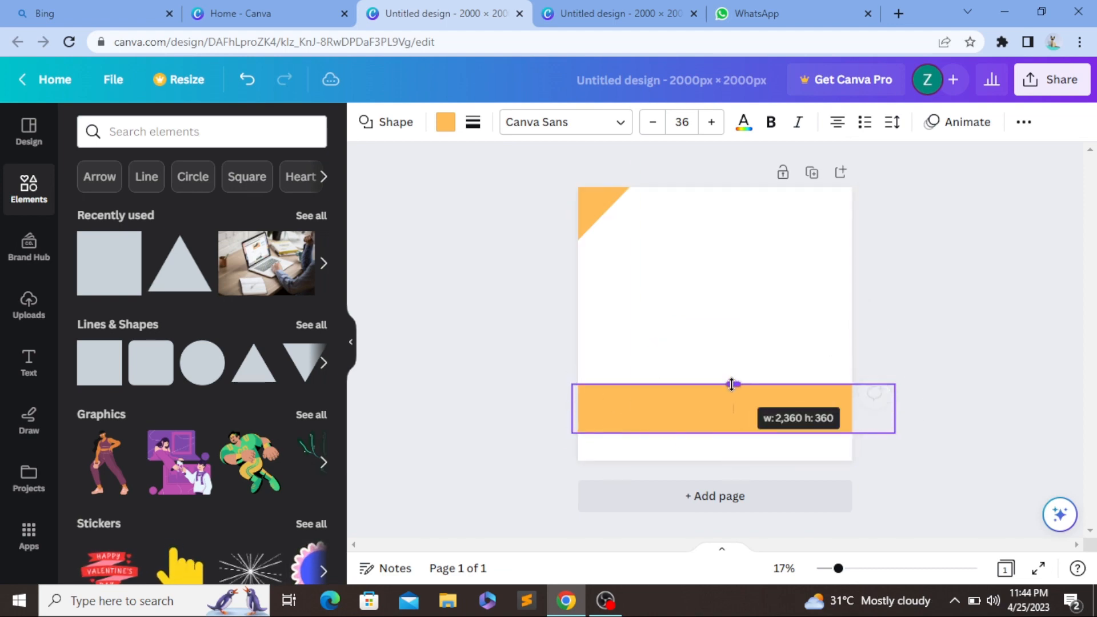
pyautogui.click(514, 375)
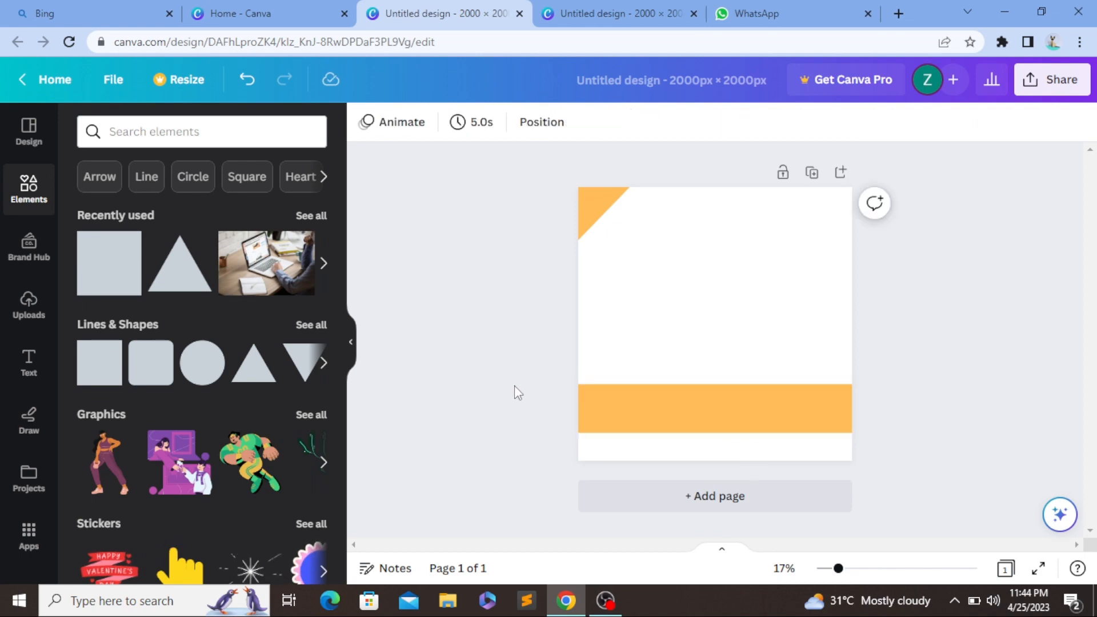
pyautogui.click(106, 352)
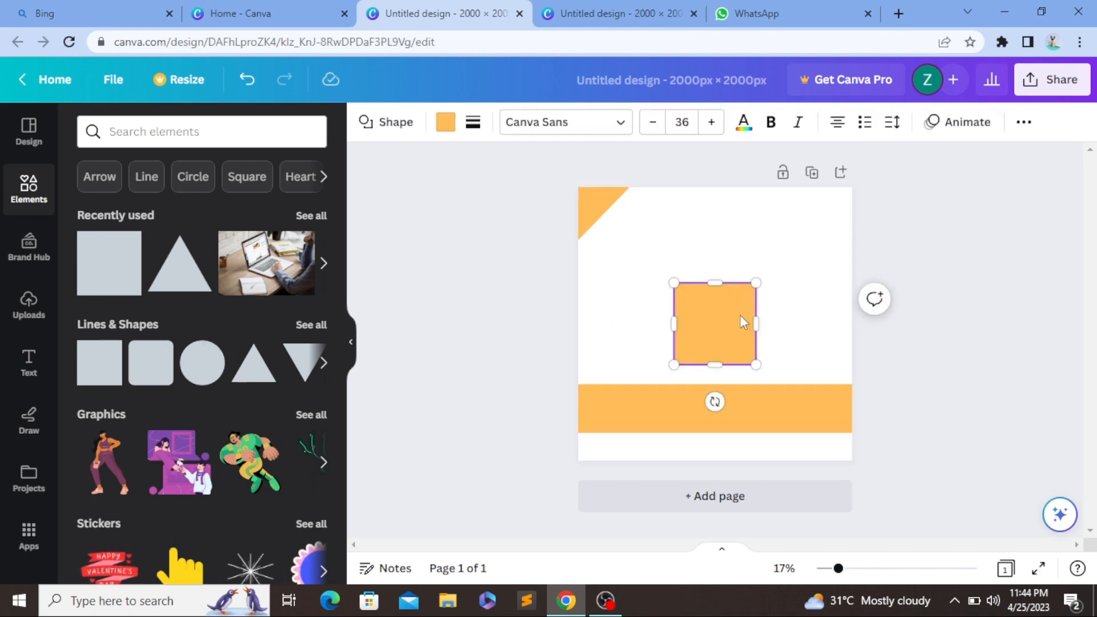
pyautogui.moveTo(716, 281); pyautogui.dragTo(716, 329)
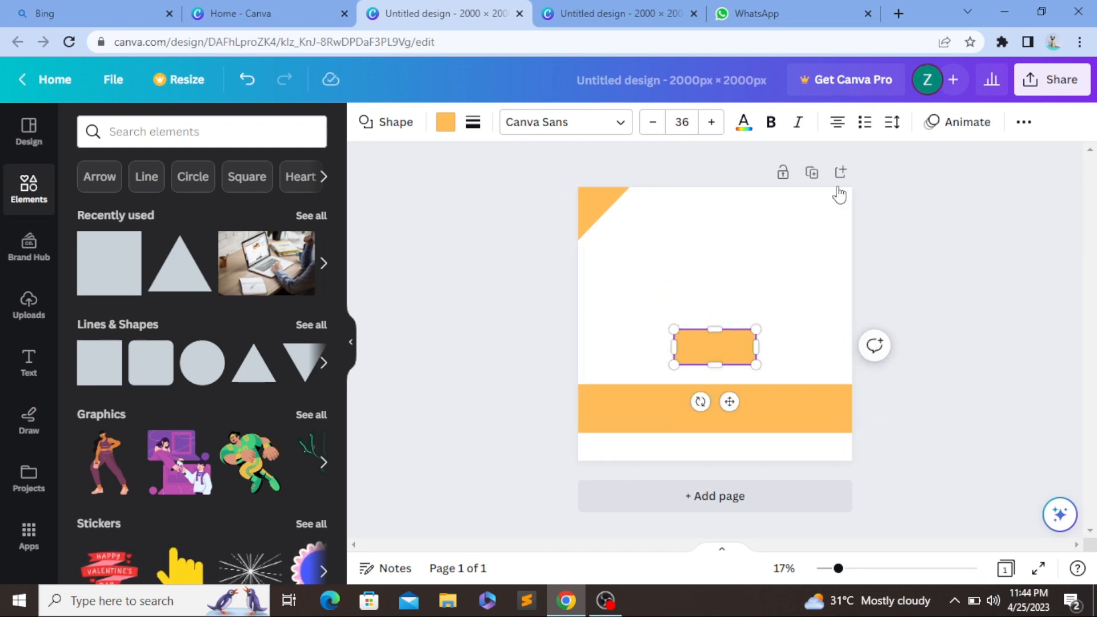
pyautogui.click(791, 320)
pyautogui.click(739, 338)
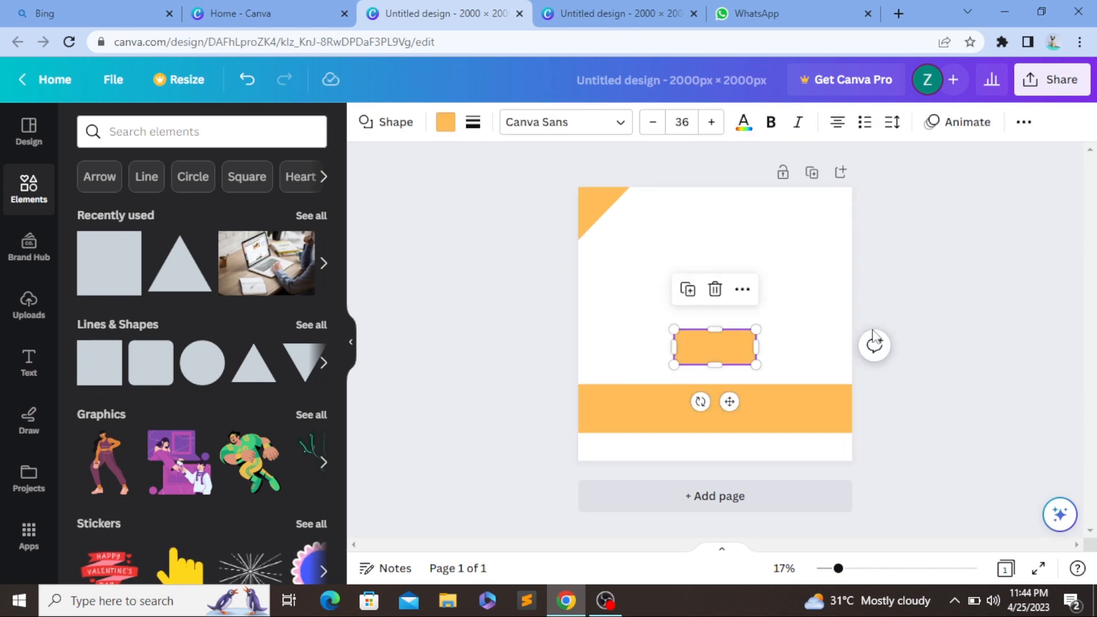
pyautogui.click(715, 290)
pyautogui.hotkey('ctrl', 'z')
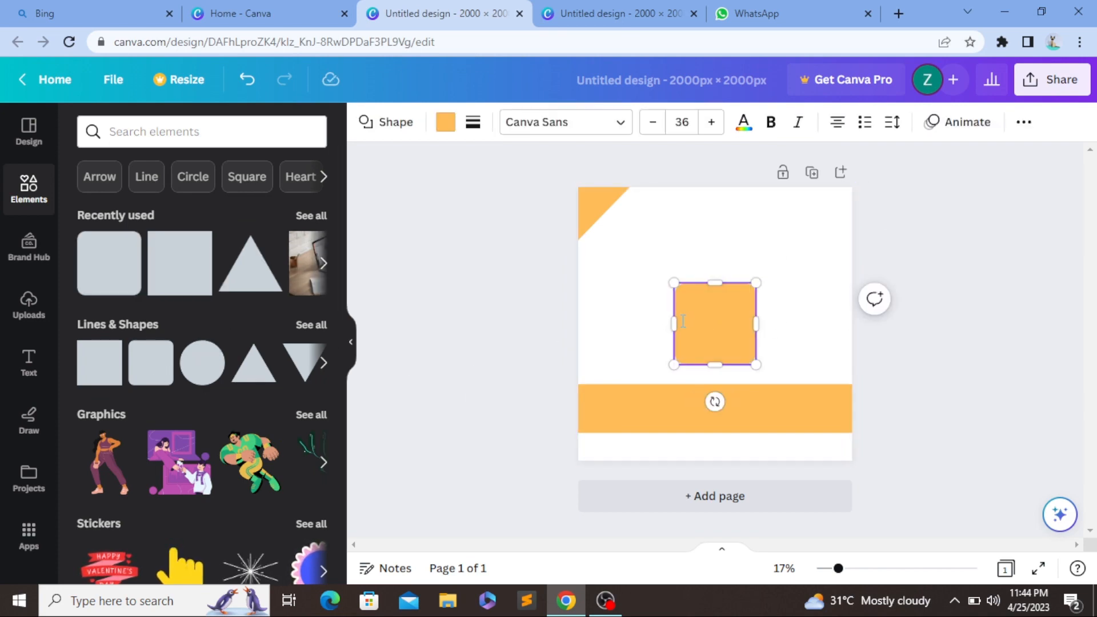
# Flatten the rounded square into a small button-like bar and place it just above the left part of the orange band.
pyautogui.moveTo(671, 325); pyautogui.dragTo(666, 325)
pyautogui.moveTo(715, 283); pyautogui.dragTo(783, 351)
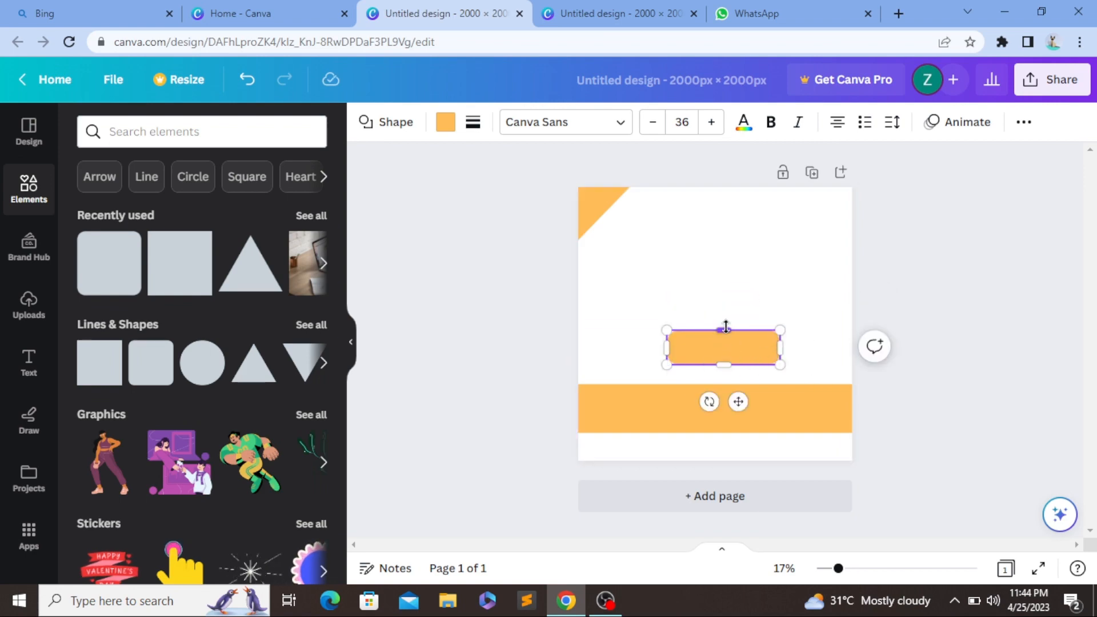
pyautogui.moveTo(725, 326); pyautogui.dragTo(654, 351)
pyautogui.click(574, 353)
pyautogui.moveTo(734, 352); pyautogui.dragTo(647, 352)
pyautogui.click(583, 363)
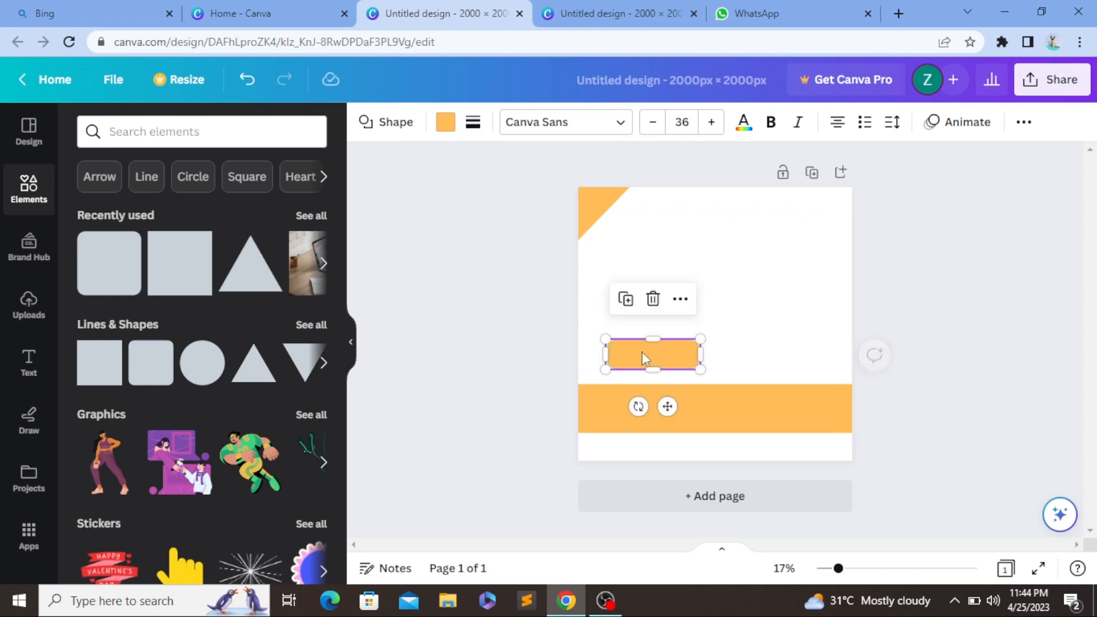
pyautogui.click(531, 356)
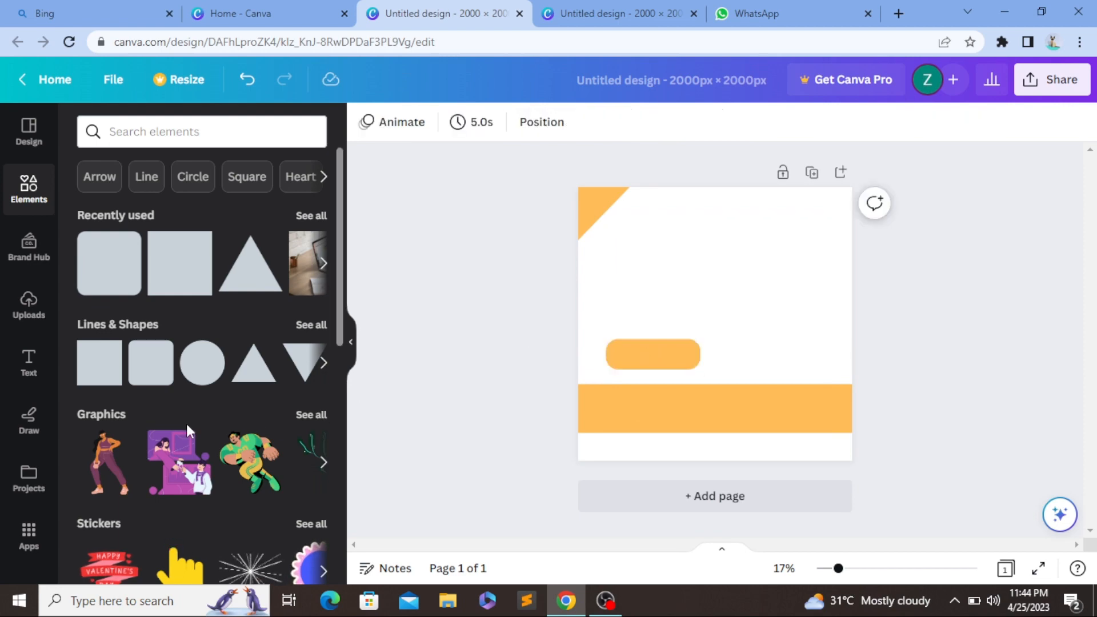
# Add another square shape and fill it with the custom dark navy colour #161822.
pyautogui.click(113, 375)
pyautogui.click(445, 122)
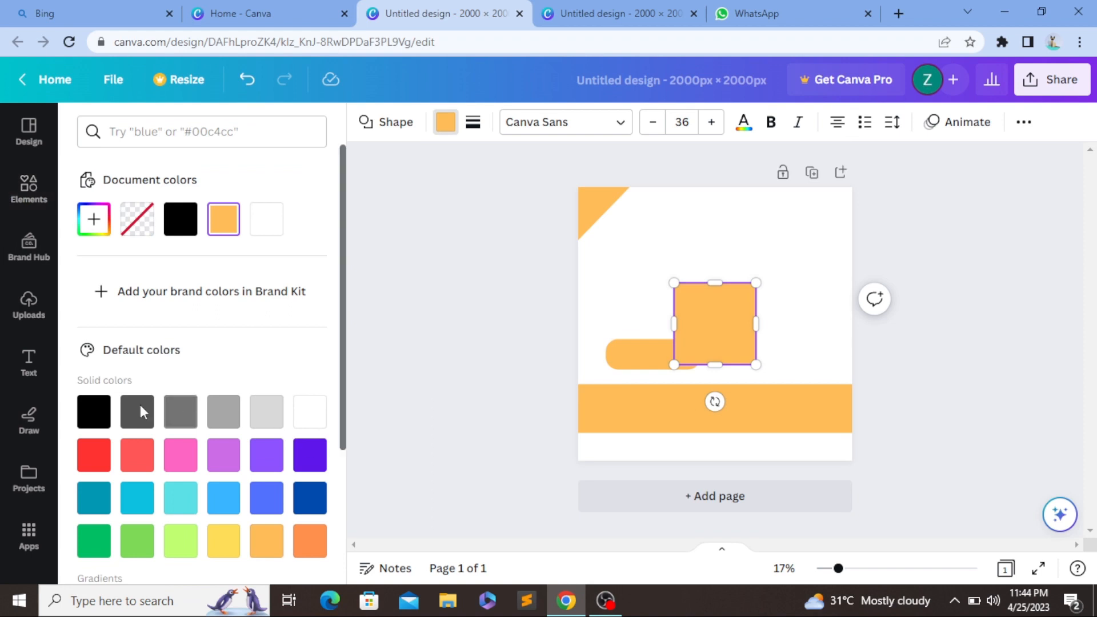
pyautogui.scroll(-3, 130, 432)
pyautogui.scroll(3, 159, 397)
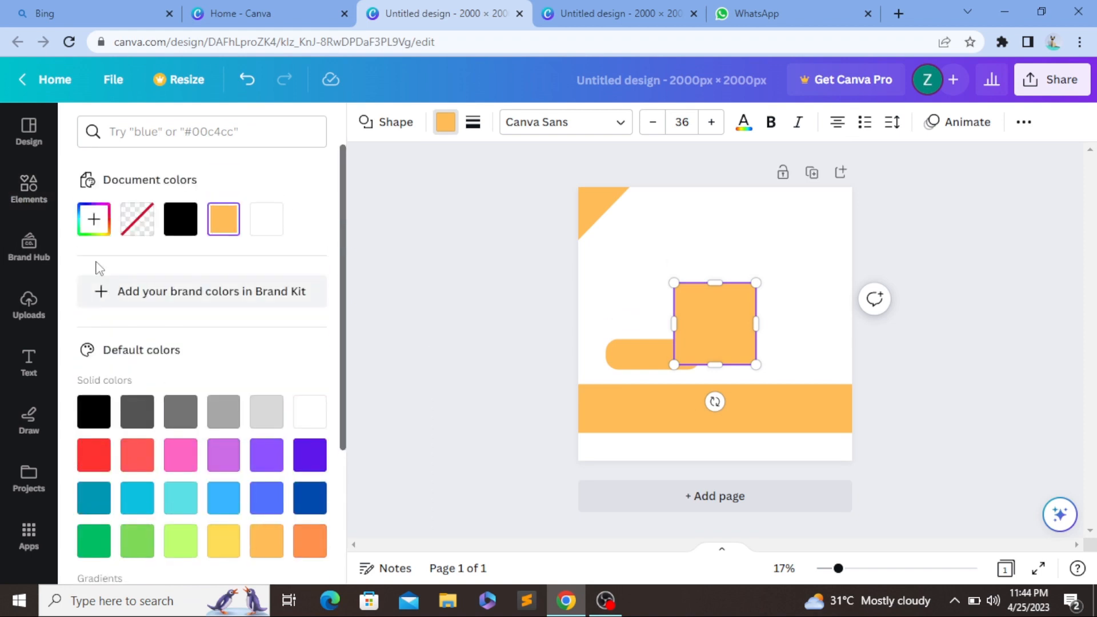
pyautogui.click(94, 423)
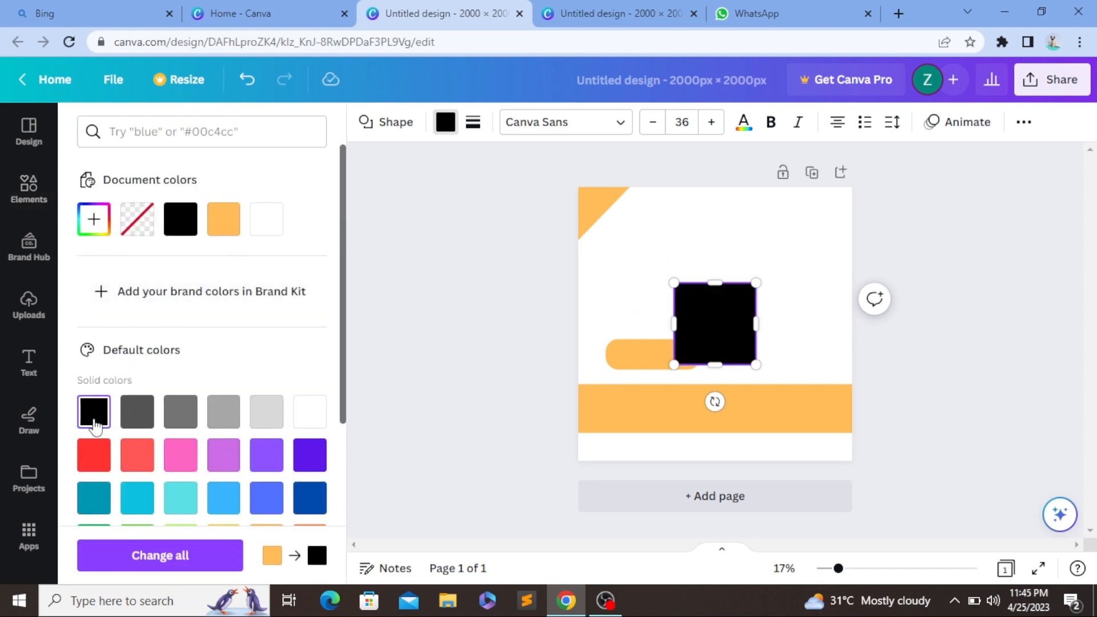
pyautogui.click(94, 219)
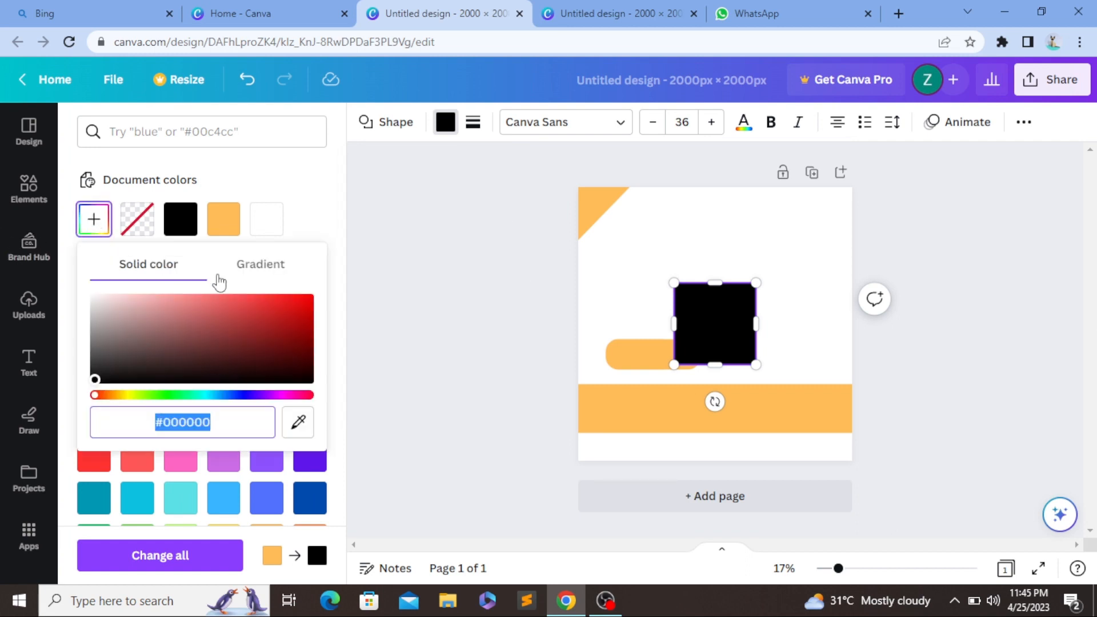
pyautogui.moveTo(109, 364); pyautogui.dragTo(111, 370)
pyautogui.moveTo(199, 400); pyautogui.dragTo(231, 395)
pyautogui.moveTo(112, 369); pyautogui.dragTo(169, 370)
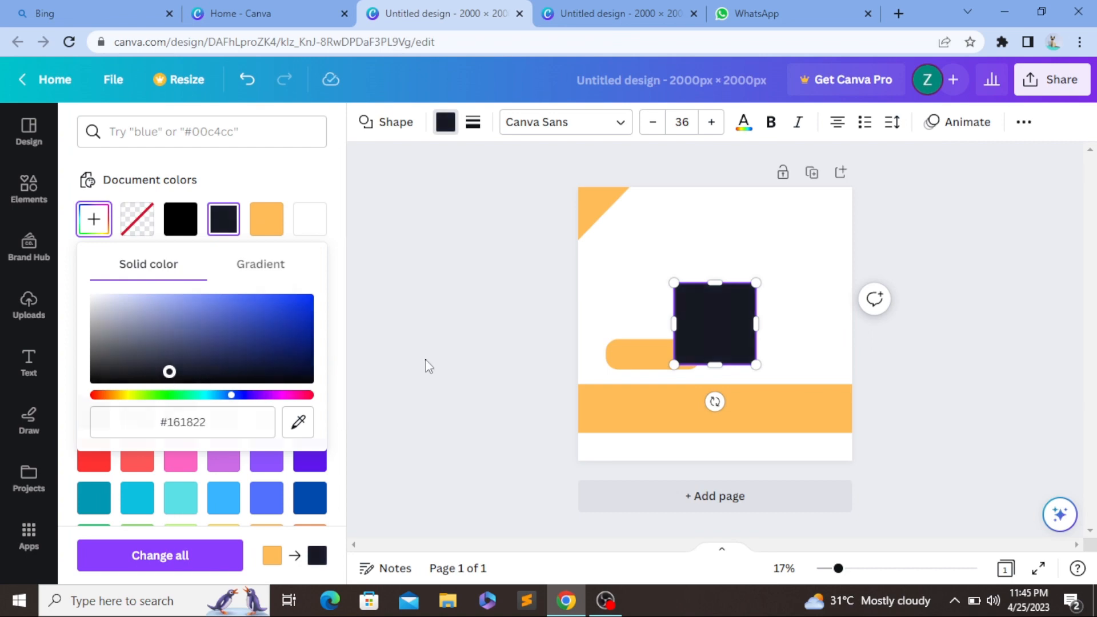
pyautogui.click(677, 355)
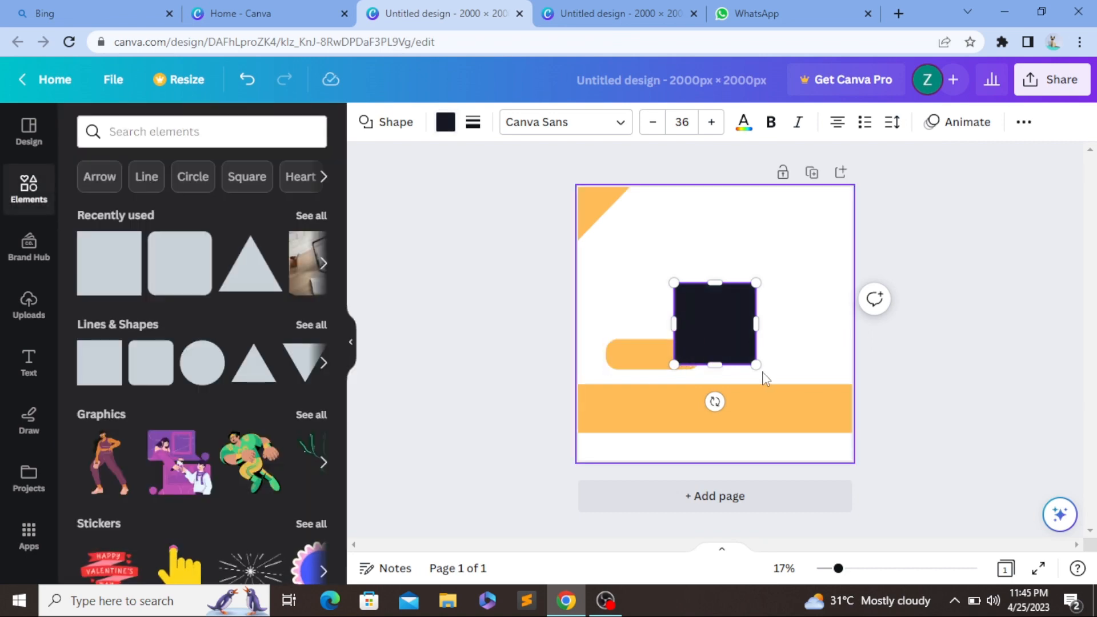
# Enlarge and tilt the dark square, then position it so it fills the page's lower-right corner with a slanted edge.
pyautogui.moveTo(756, 365); pyautogui.dragTo(820, 451)
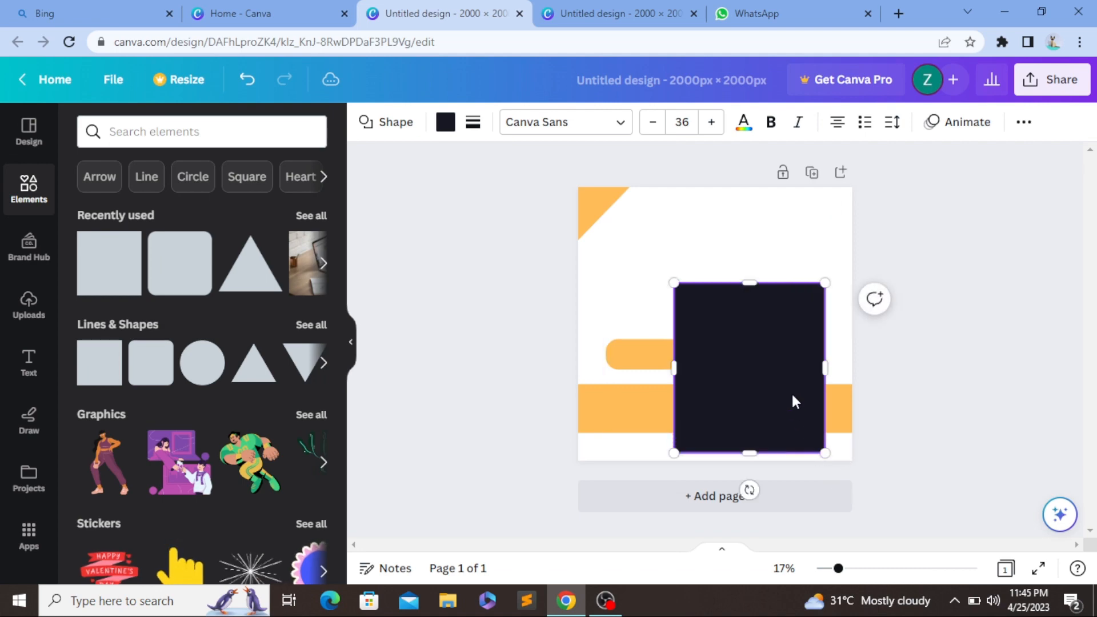
pyautogui.moveTo(794, 399); pyautogui.dragTo(782, 397)
pyautogui.moveTo(760, 506); pyautogui.dragTo(688, 522)
pyautogui.moveTo(758, 390); pyautogui.dragTo(800, 385)
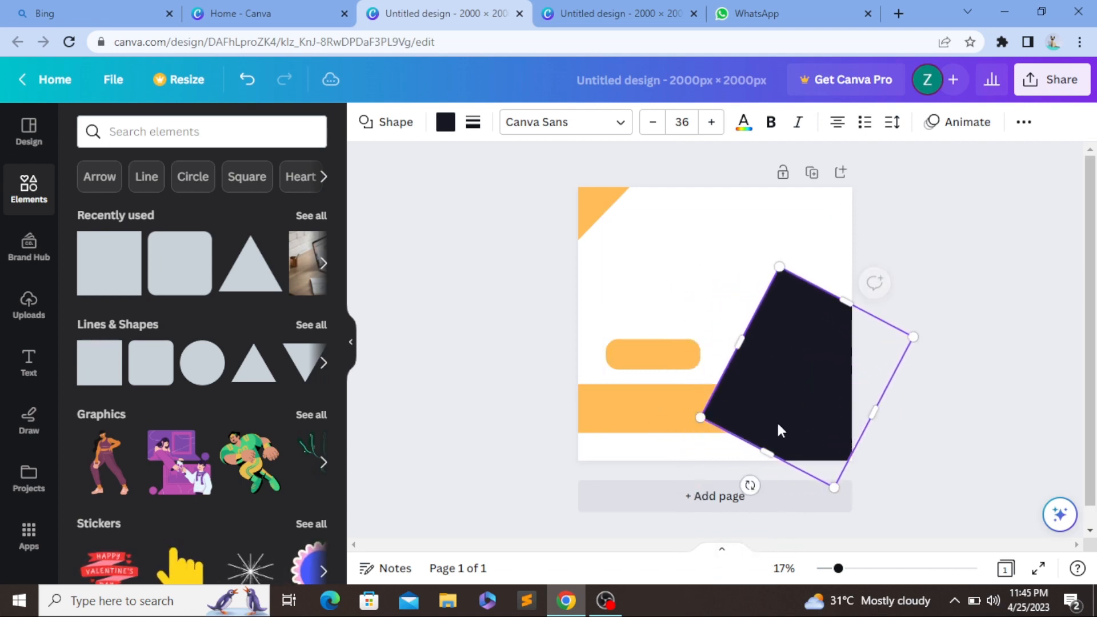
pyautogui.moveTo(702, 421); pyautogui.dragTo(594, 485)
pyautogui.moveTo(728, 394); pyautogui.dragTo(798, 431)
pyautogui.click(960, 286)
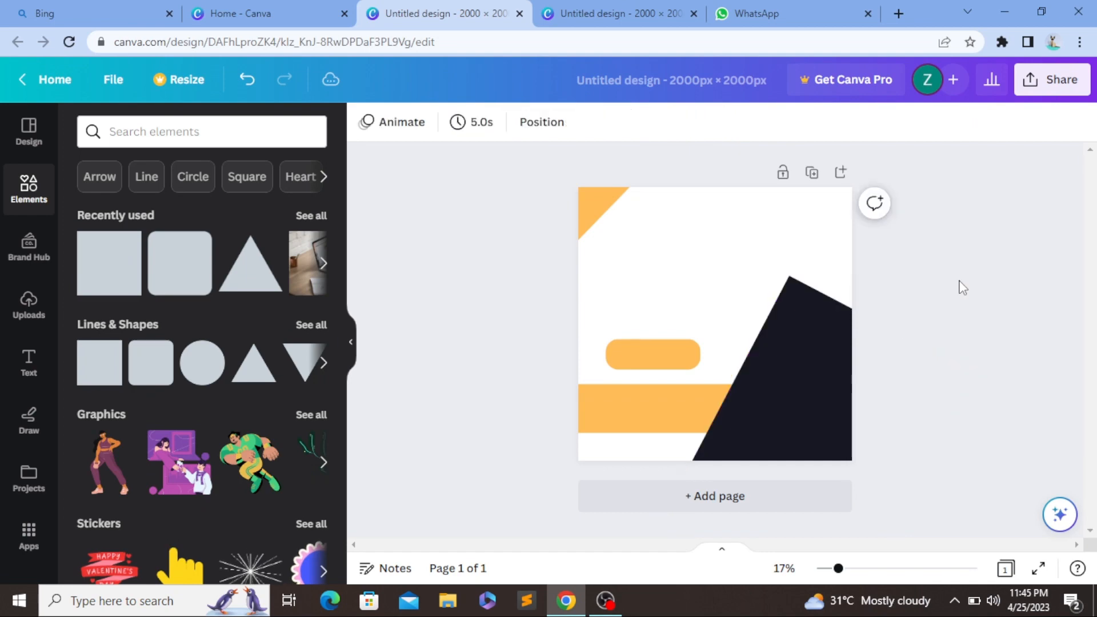
# Add a horizontal hexagon shape to the page.
pyautogui.click(323, 362)
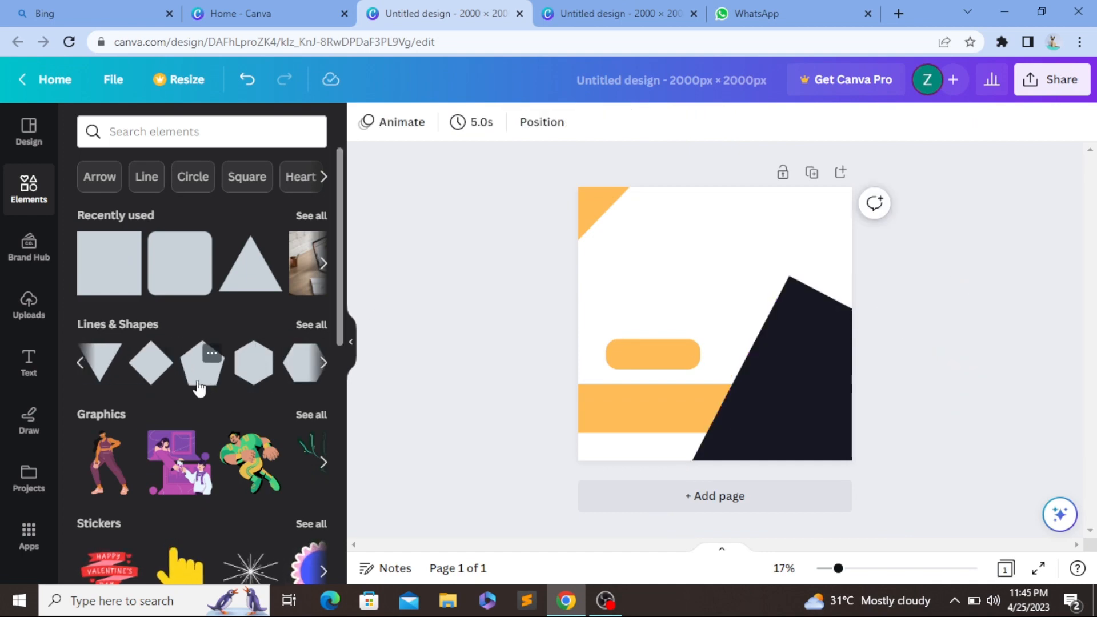
pyautogui.click(314, 352)
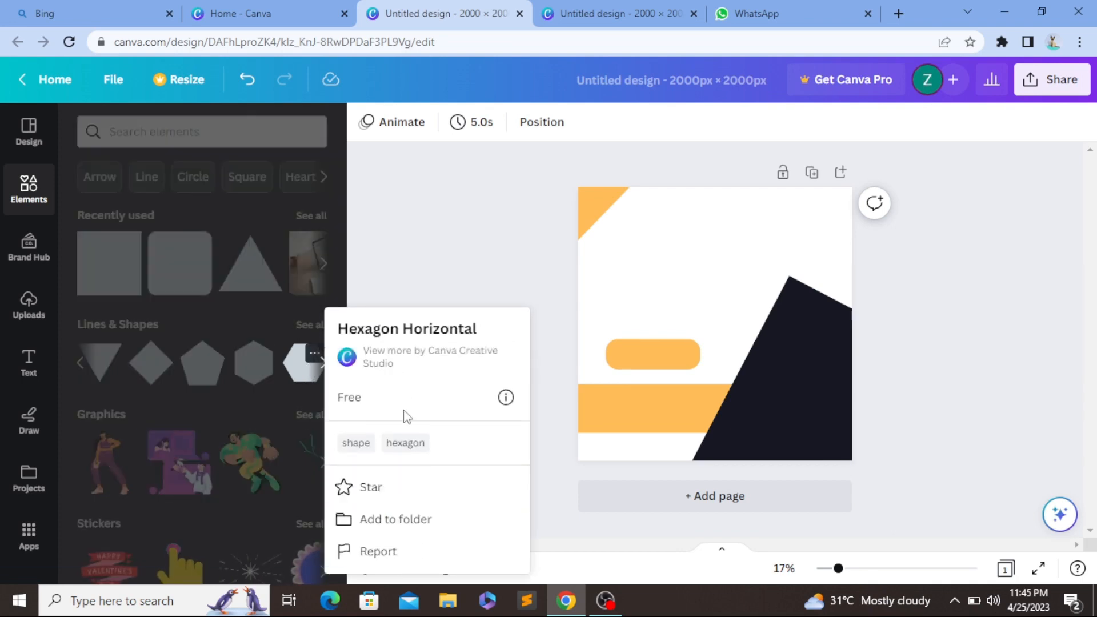
pyautogui.click(466, 269)
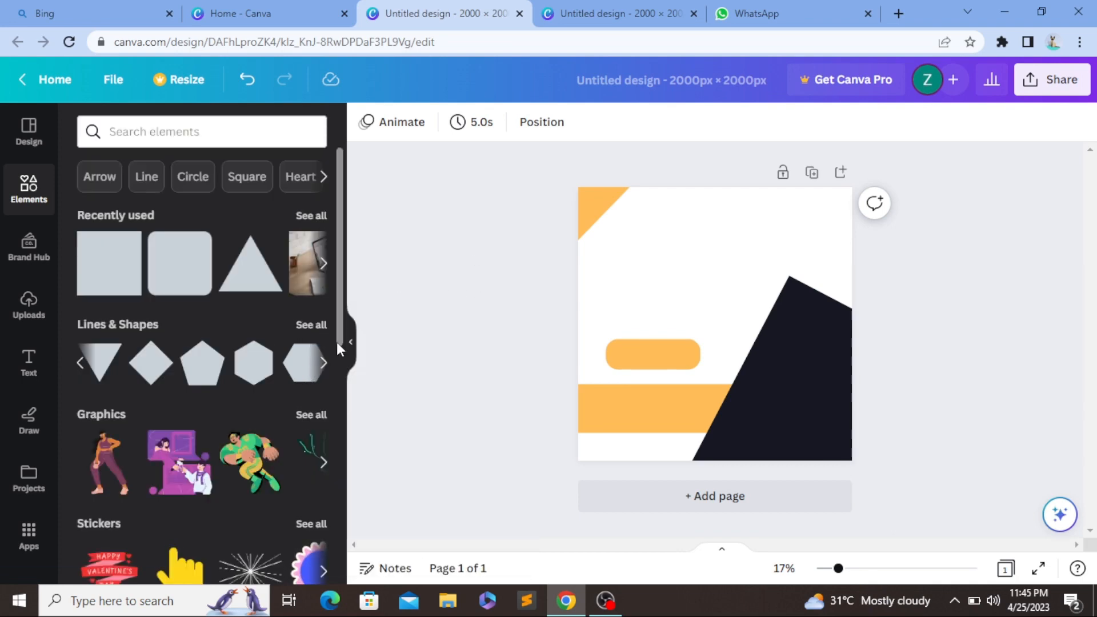
pyautogui.click(305, 366)
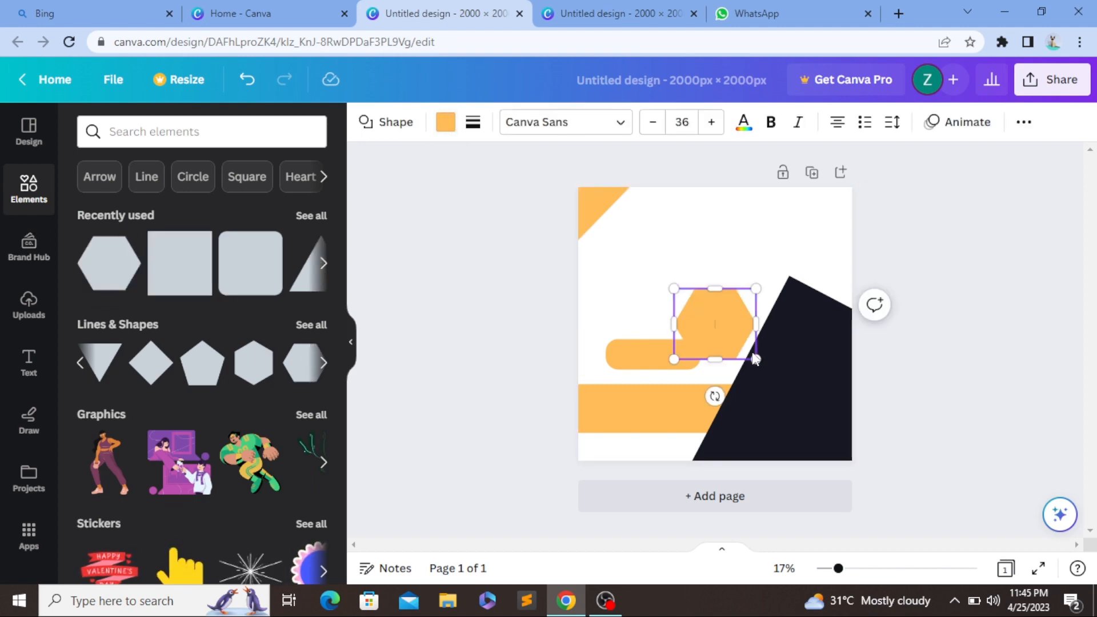
# Enlarge the orange hexagon and position it over the dark shape, running off the page's right edge.
pyautogui.moveTo(756, 359); pyautogui.dragTo(845, 434)
pyautogui.moveTo(775, 375); pyautogui.dragTo(811, 346)
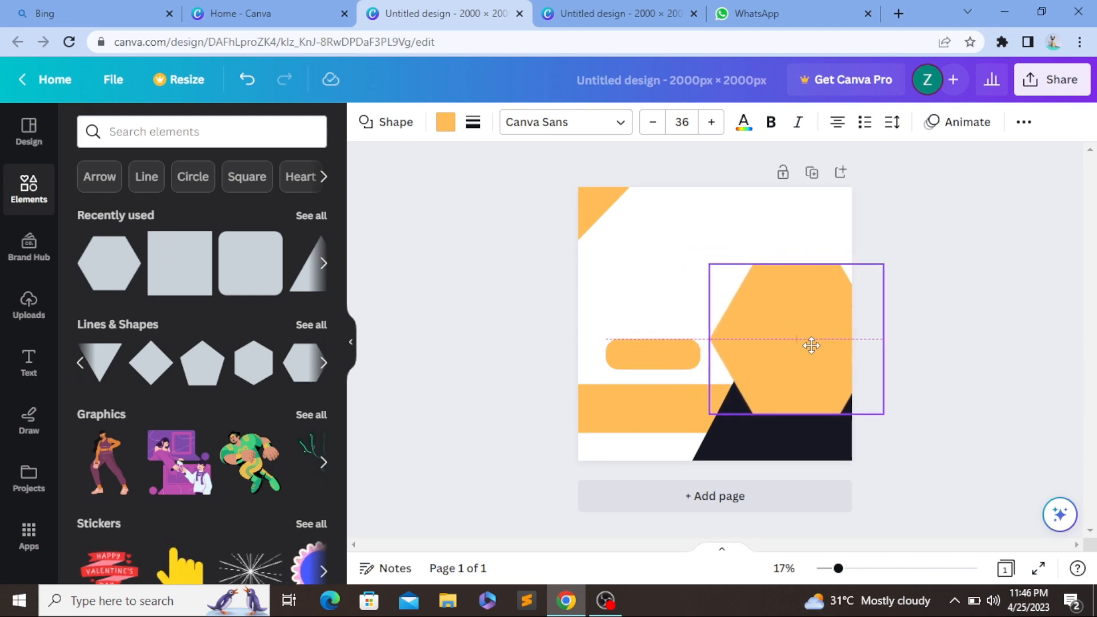
pyautogui.moveTo(812, 346); pyautogui.dragTo(816, 349)
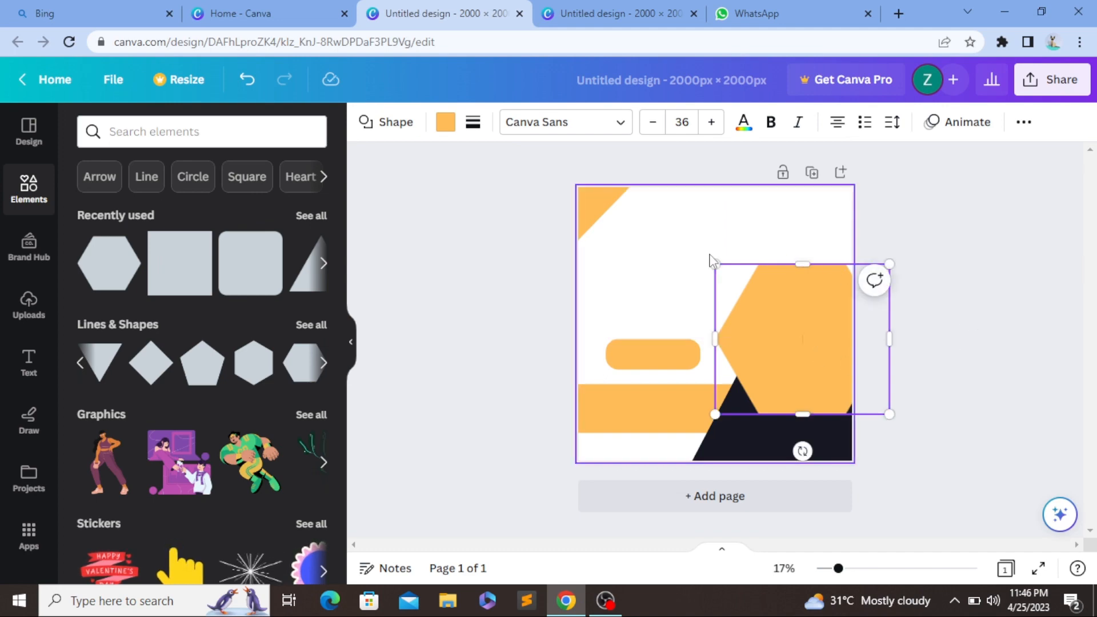
pyautogui.moveTo(714, 264); pyautogui.dragTo(689, 242)
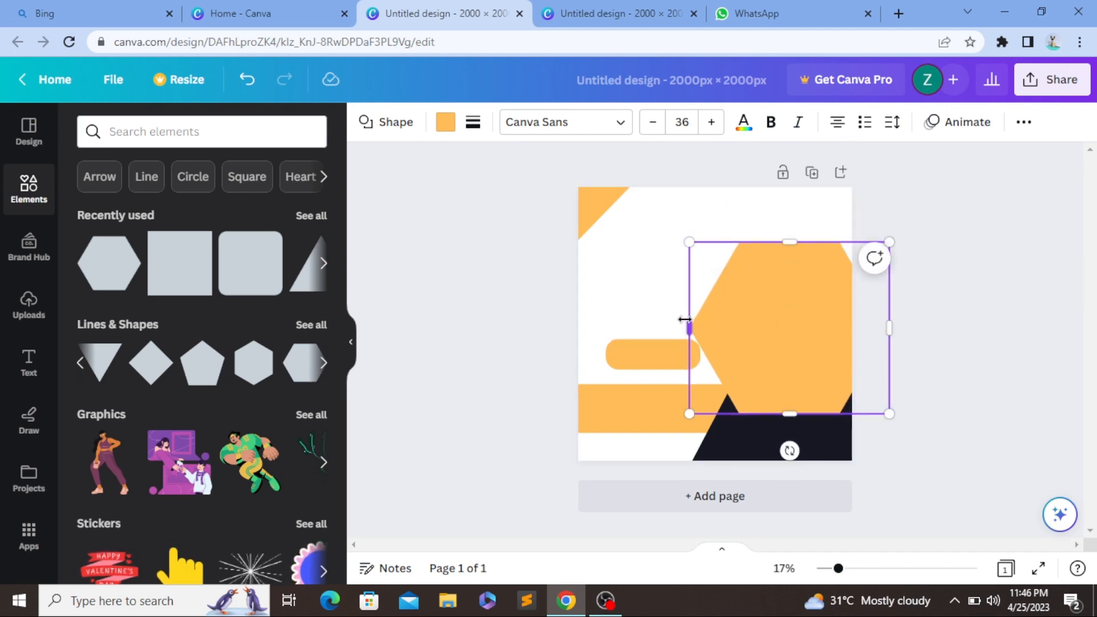
pyautogui.moveTo(685, 320)
pyautogui.mouseDown()
pyautogui.moveTo(634, 326)
pyautogui.moveTo(693, 326)
pyautogui.mouseUp()
pyautogui.moveTo(766, 351); pyautogui.dragTo(797, 355)
pyautogui.click(960, 332)
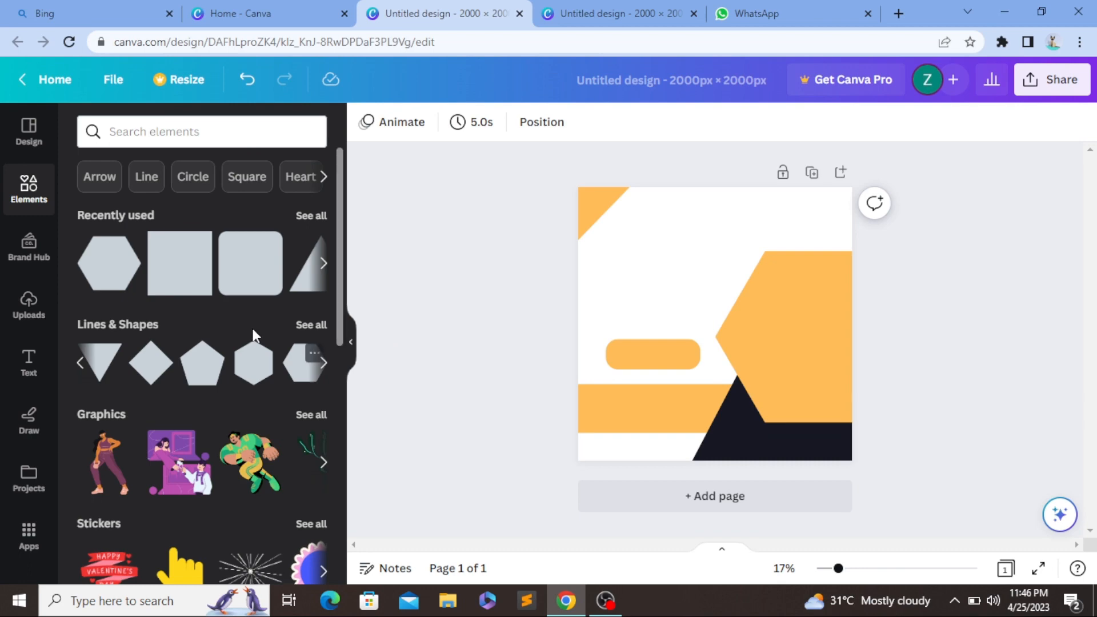
# Add a second horizontal hexagon in dark navy, enlarged to about 1549 by 1331 px, over the upper part of the orange hexagon.
pyautogui.click(125, 269)
pyautogui.moveTo(729, 311); pyautogui.dragTo(747, 241)
pyautogui.moveTo(775, 284); pyautogui.dragTo(920, 382)
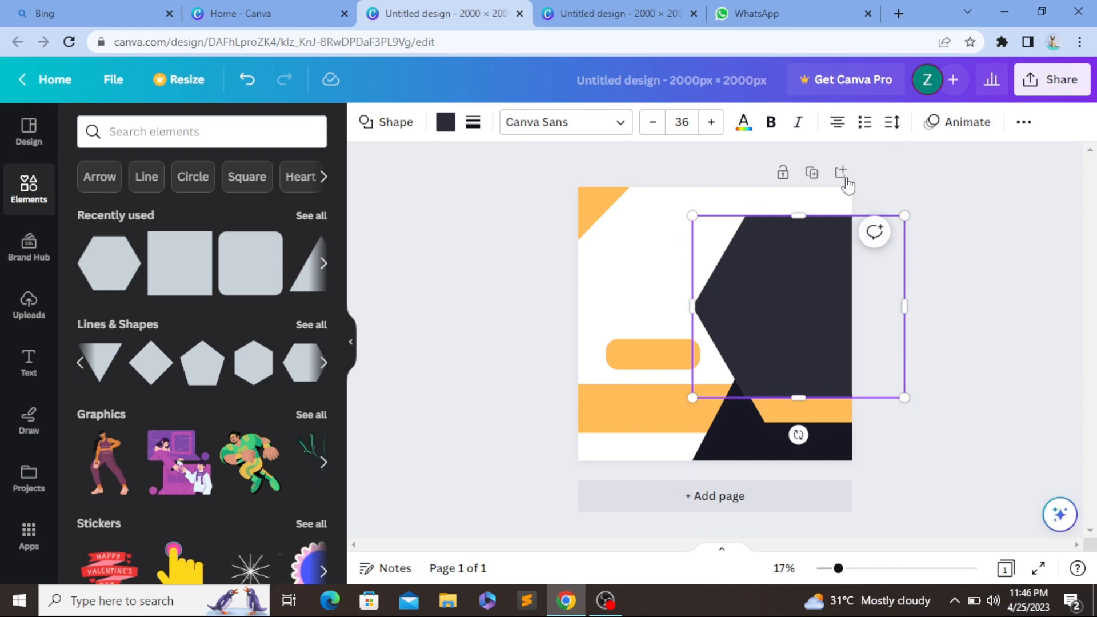
pyautogui.click(965, 186)
# Send the dark hexagon backward behind the orange one and shift it slightly toward the page's upper-right.
pyautogui.click(791, 297)
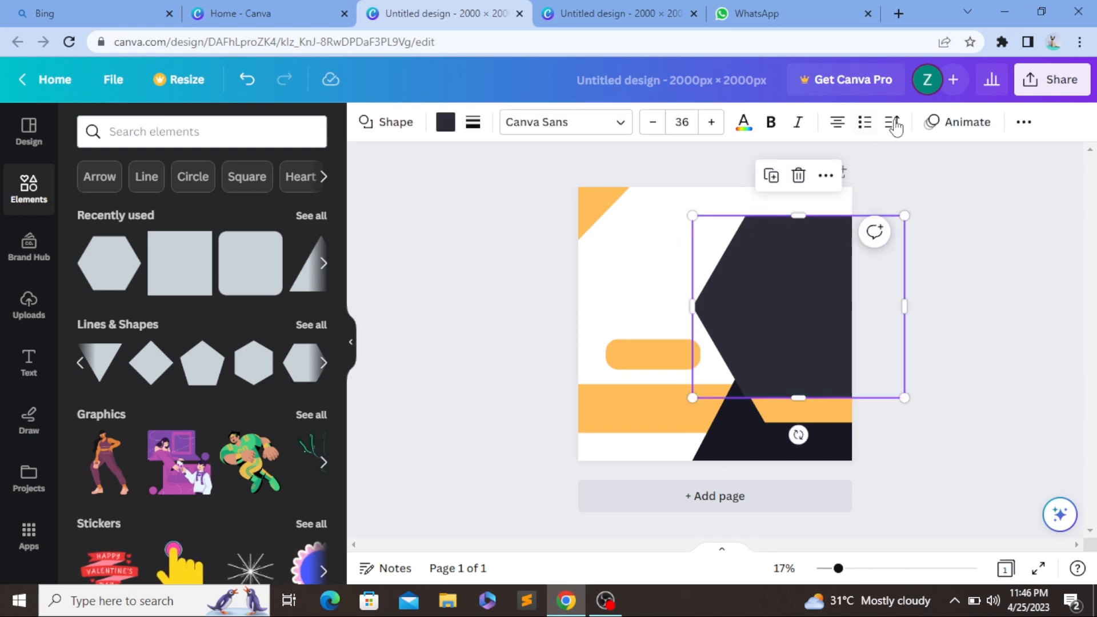
pyautogui.click(1020, 129)
pyautogui.click(905, 161)
pyautogui.click(248, 169)
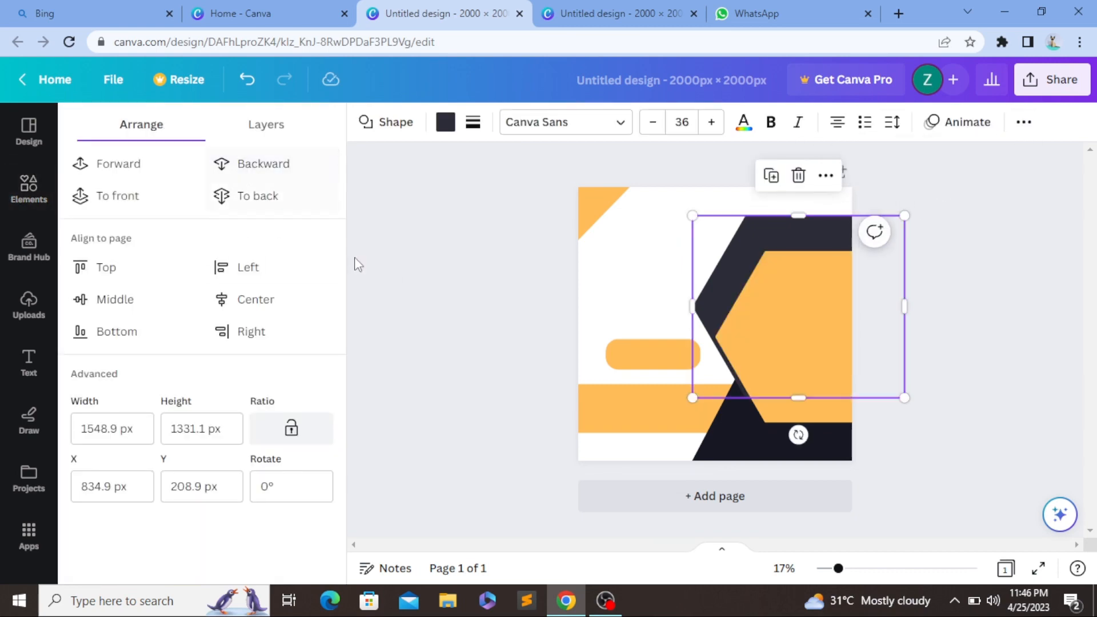
pyautogui.press('Escape')
pyautogui.moveTo(880, 284); pyautogui.dragTo(894, 272)
pyautogui.click(439, 333)
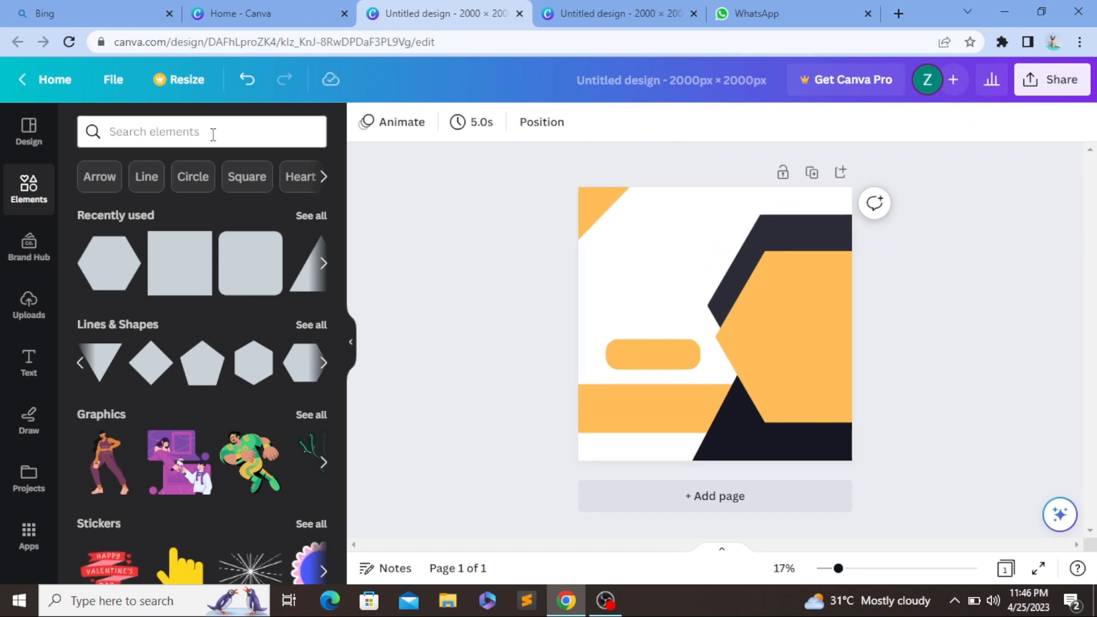
# Add a subheading text box to the page reading "GRAPHIC".
pyautogui.click(29, 361)
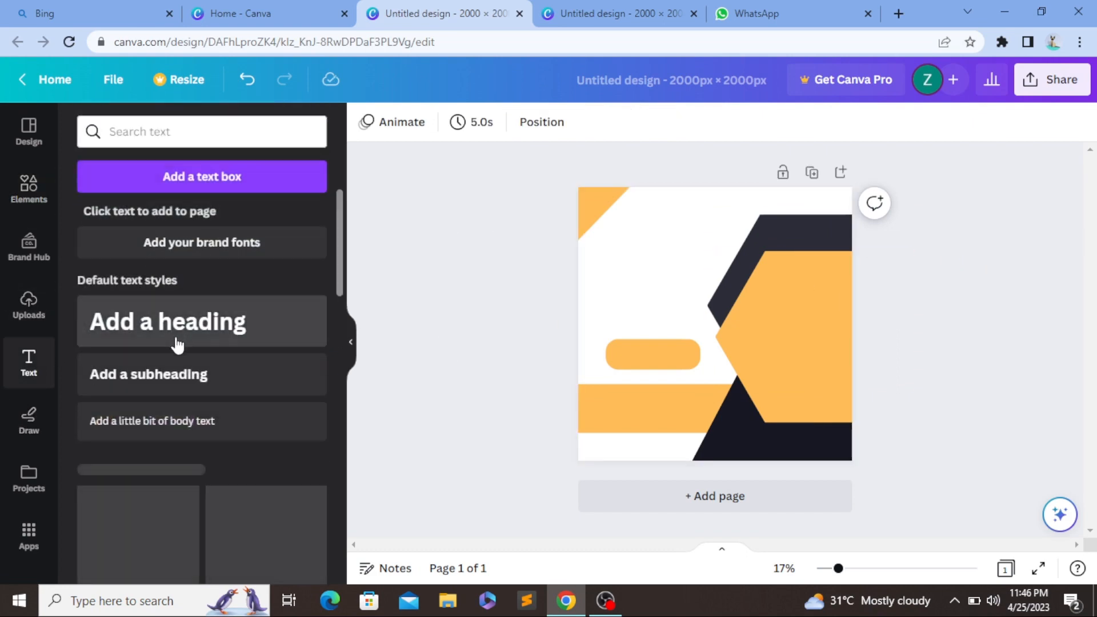
pyautogui.click(172, 377)
pyautogui.write('g')
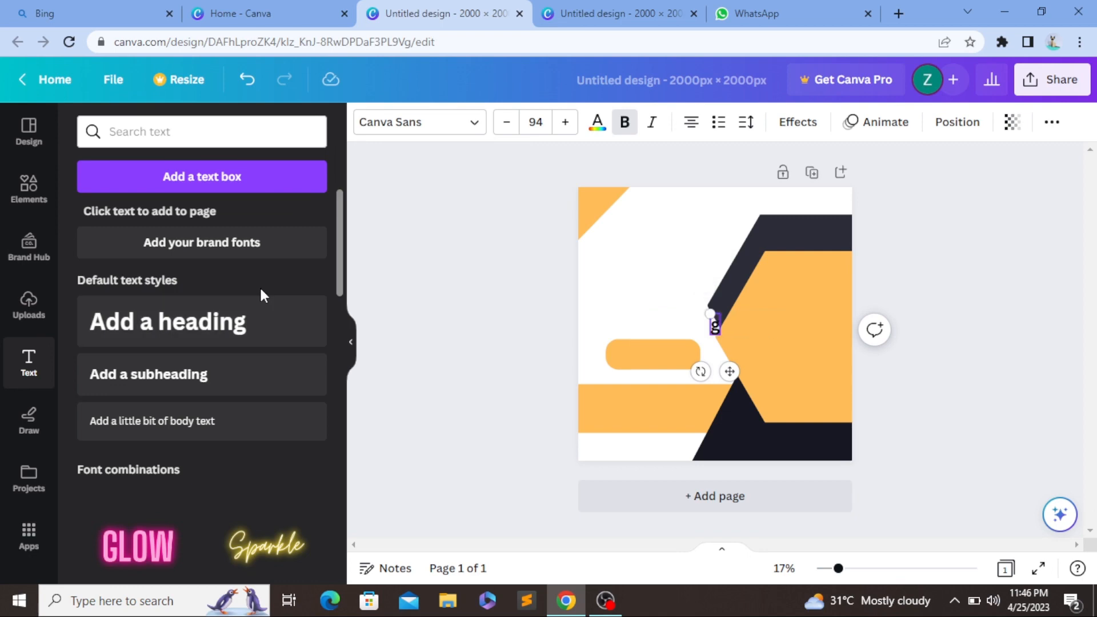
pyautogui.write('GRA')
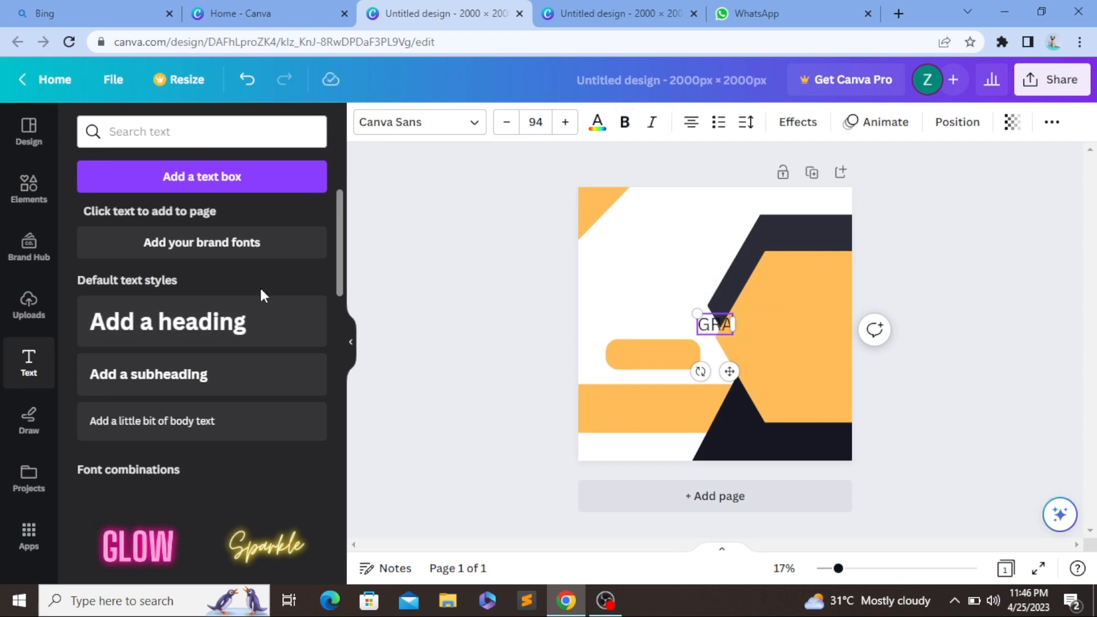
pyautogui.write('PHIC')
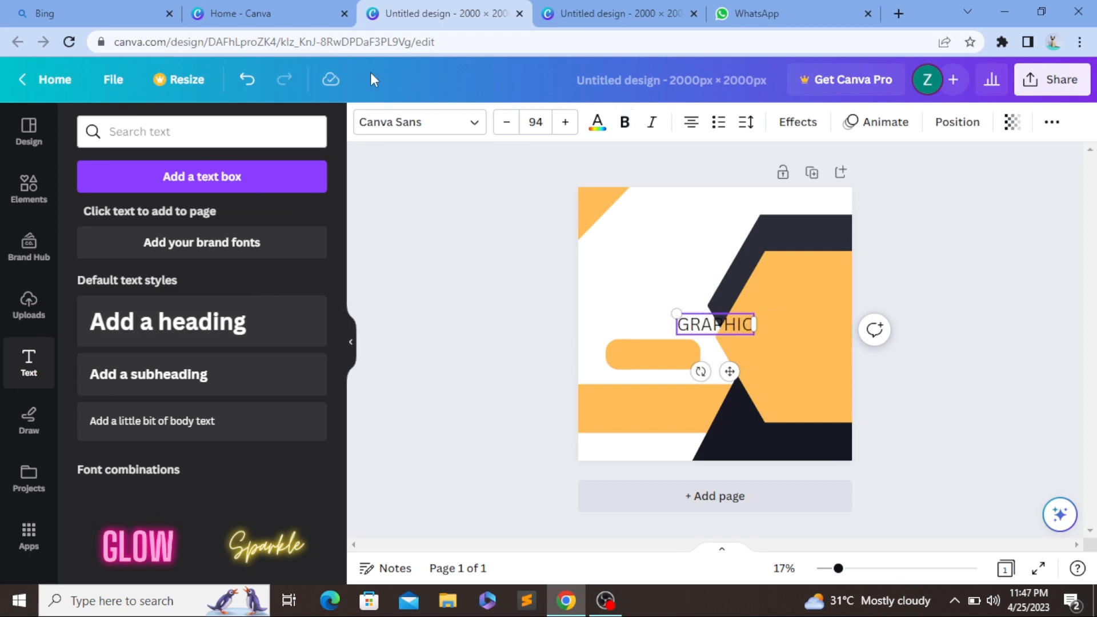
# Search the fonts for "Barlow" and set the GRAPHIC text to Barlow Condensed Bold.
pyautogui.click(441, 124)
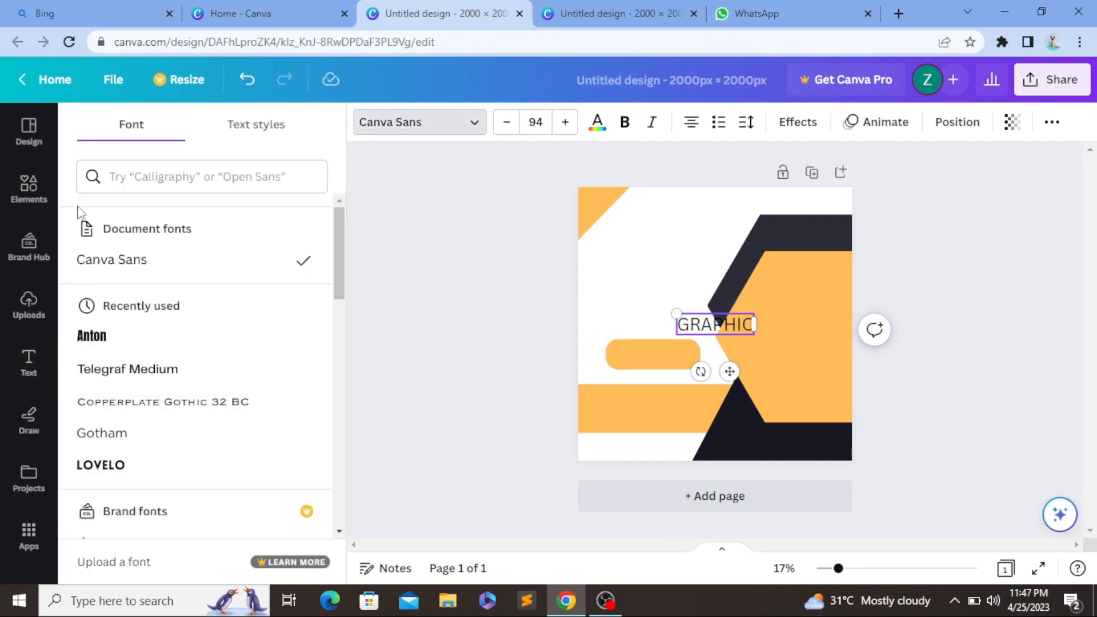
pyautogui.click(132, 178)
pyautogui.write('B')
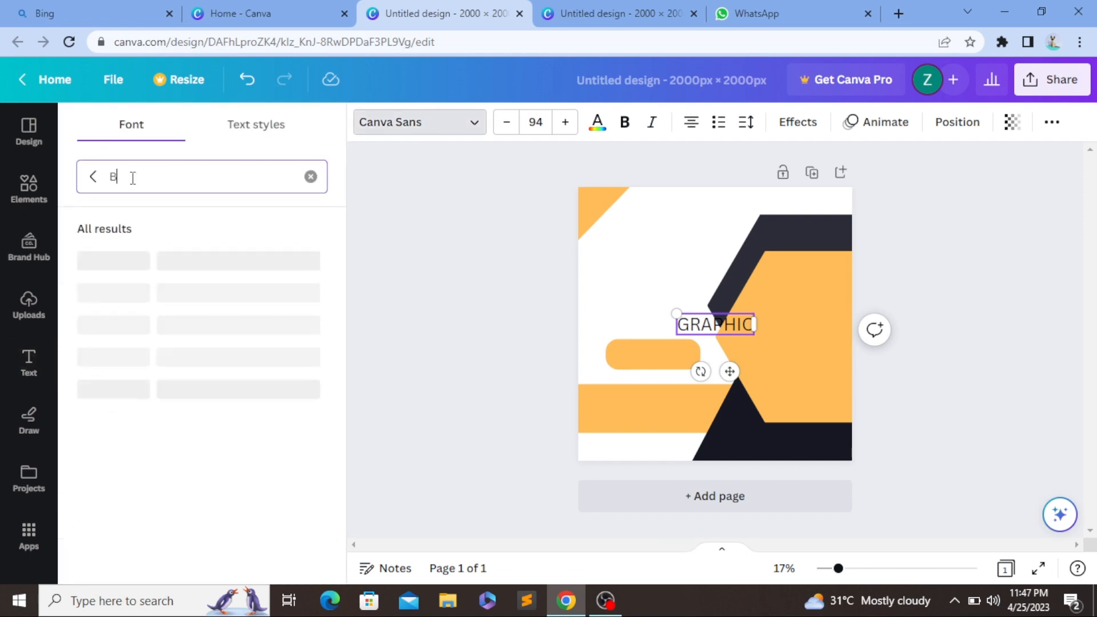
pyautogui.write('ar')
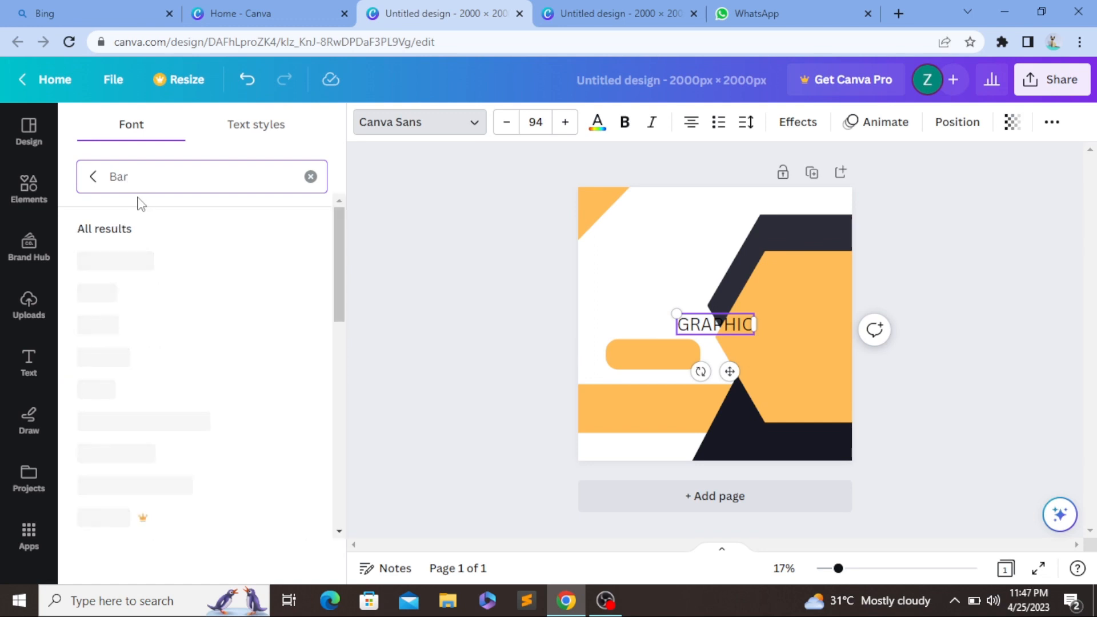
pyautogui.write('low')
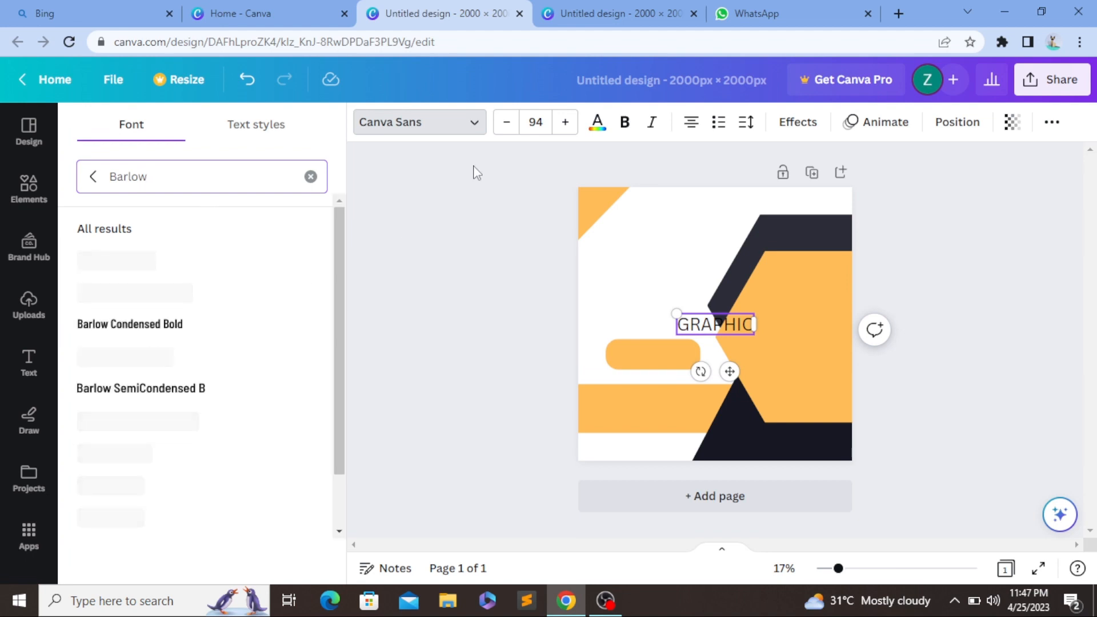
pyautogui.click(195, 338)
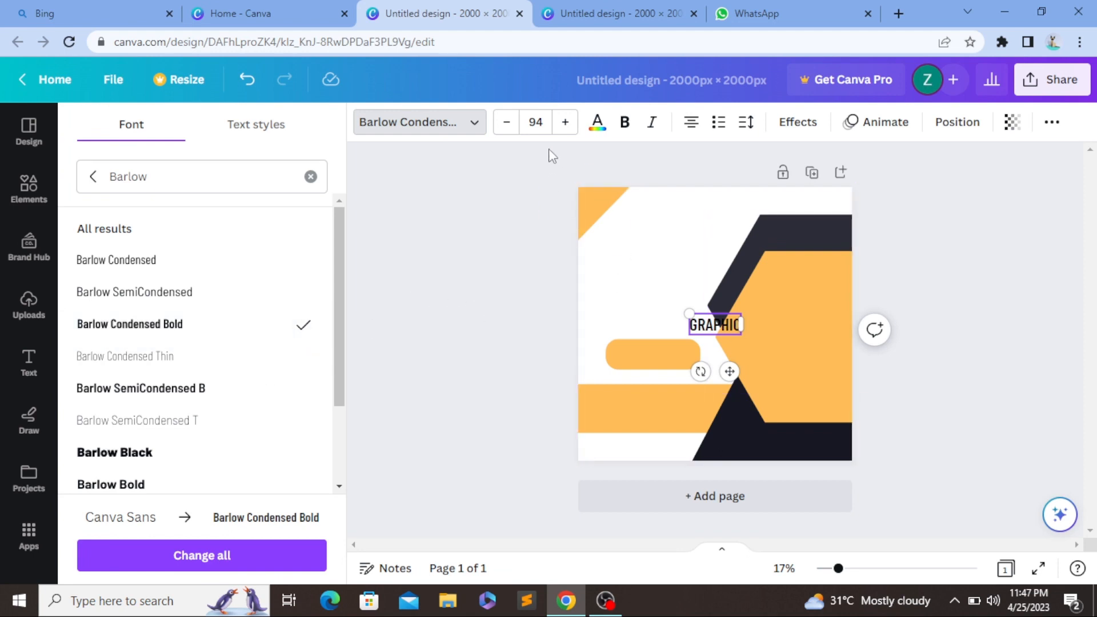
# Enlarge the GRAPHIC text to about size 167 and place it on the white area just below the orange corner triangle.
pyautogui.click(565, 123)
pyautogui.click(565, 123)
pyautogui.click(565, 123)
pyautogui.click(565, 123)
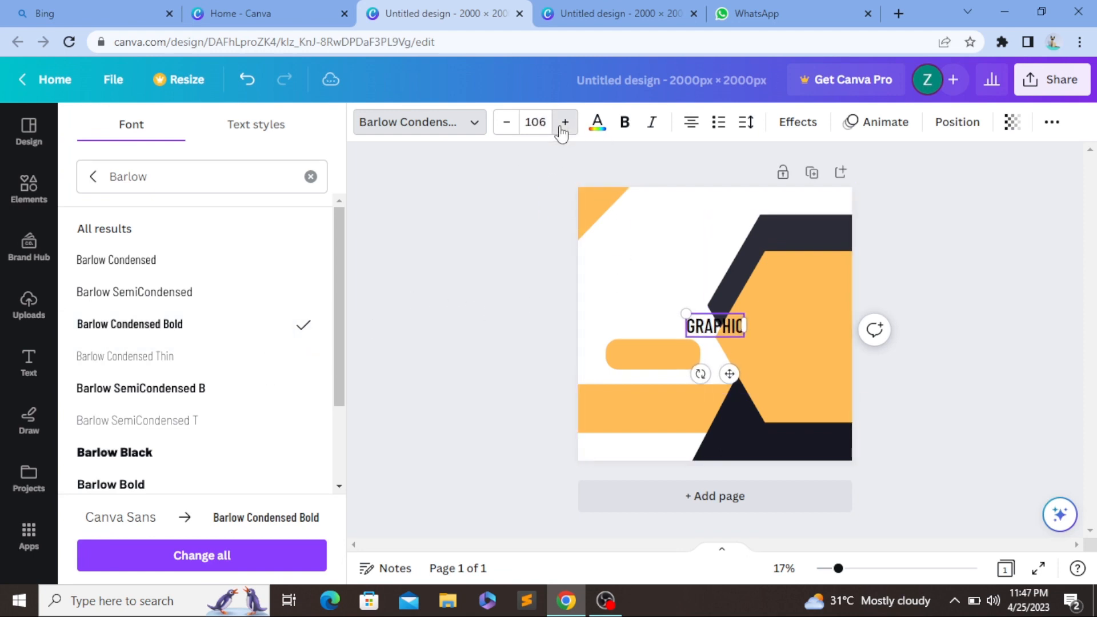
pyautogui.click(565, 123)
pyautogui.moveTo(686, 314); pyautogui.dragTo(652, 300)
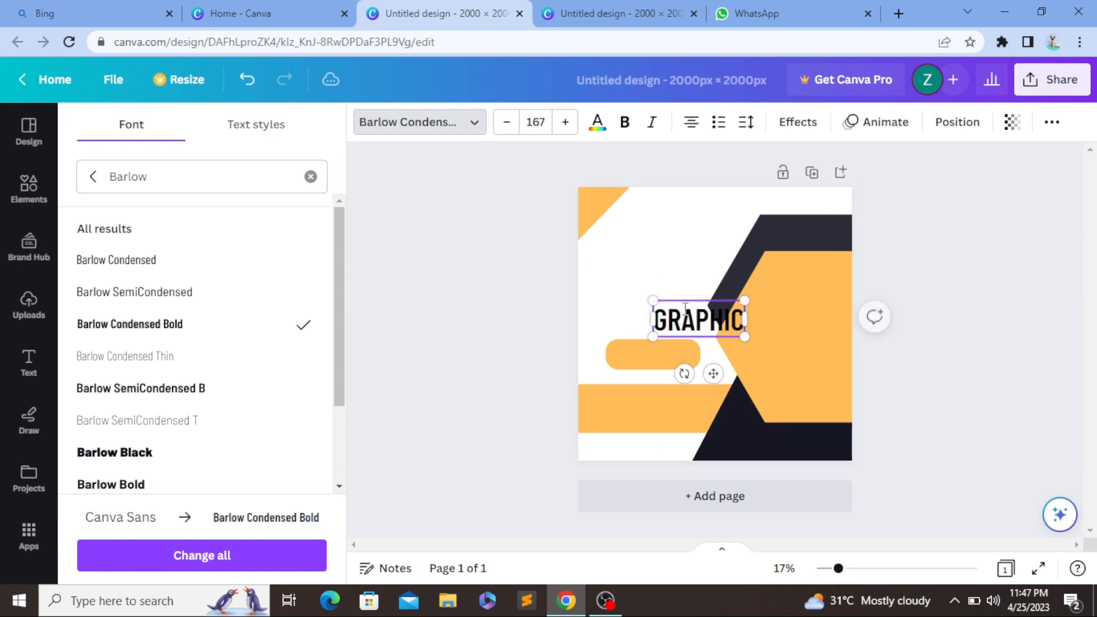
pyautogui.moveTo(714, 373); pyautogui.dragTo(663, 311)
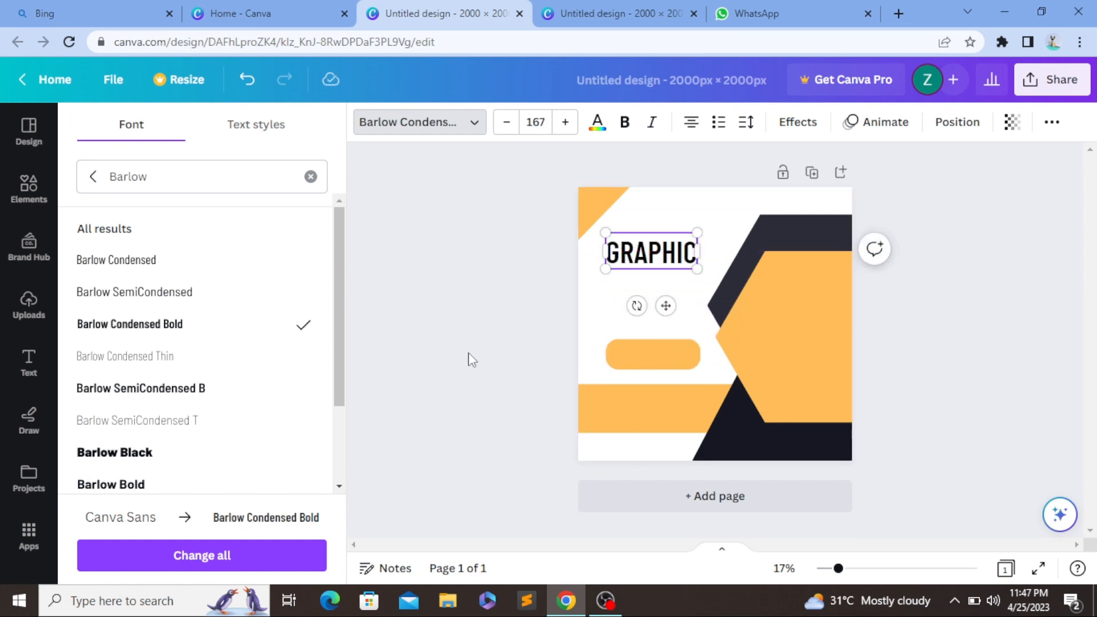
pyautogui.press('Escape')
pyautogui.click(441, 311)
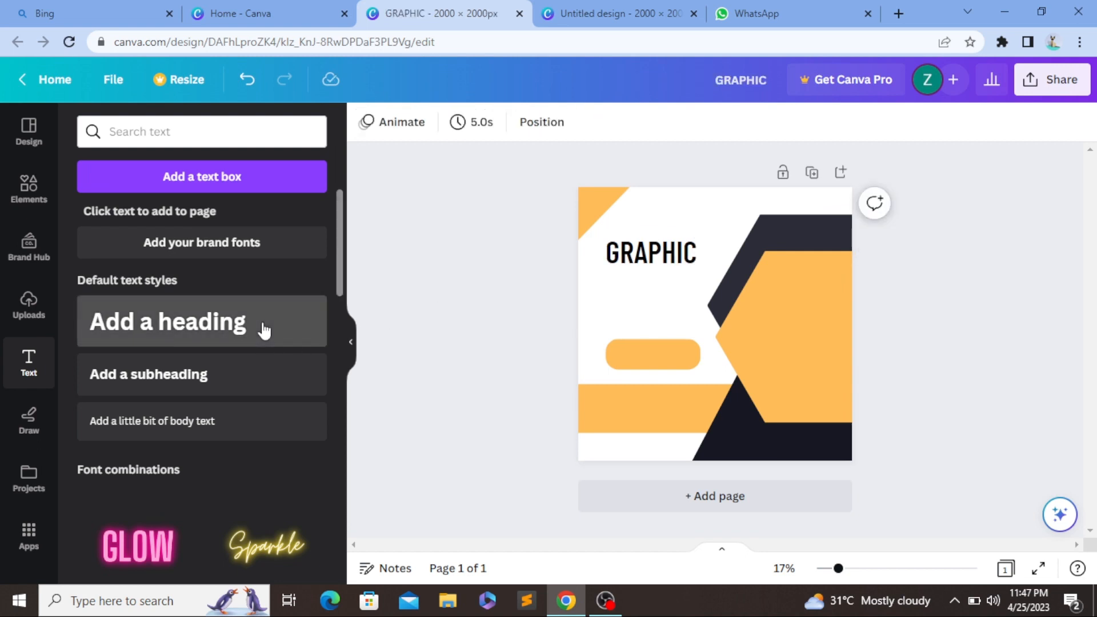
# Add a heading reading "DESIGN" and set its font to Barlow Condensed Bold.
pyautogui.click(265, 326)
pyautogui.write('de')
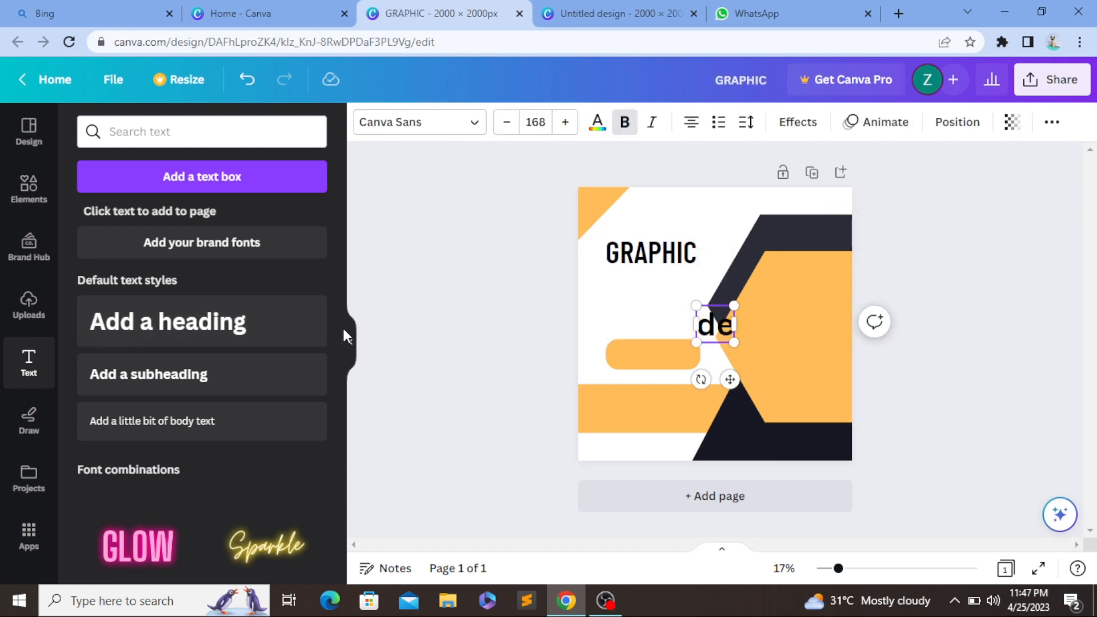
pyautogui.press('BackSpace')
pyautogui.press('BackSpace')
pyautogui.write('DESIGN')
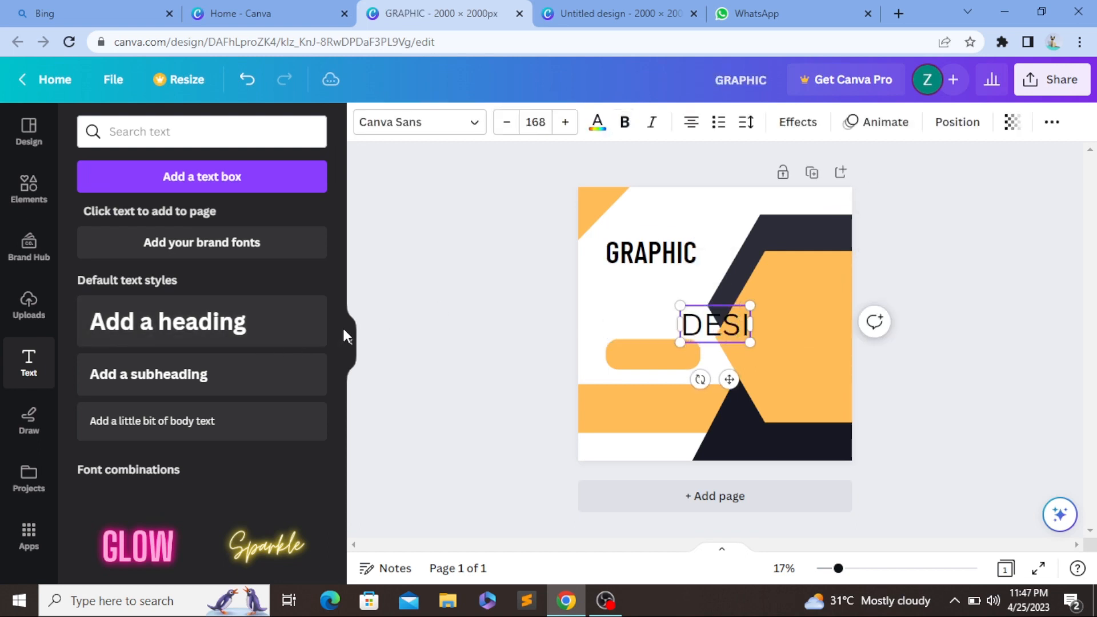
pyautogui.click(421, 133)
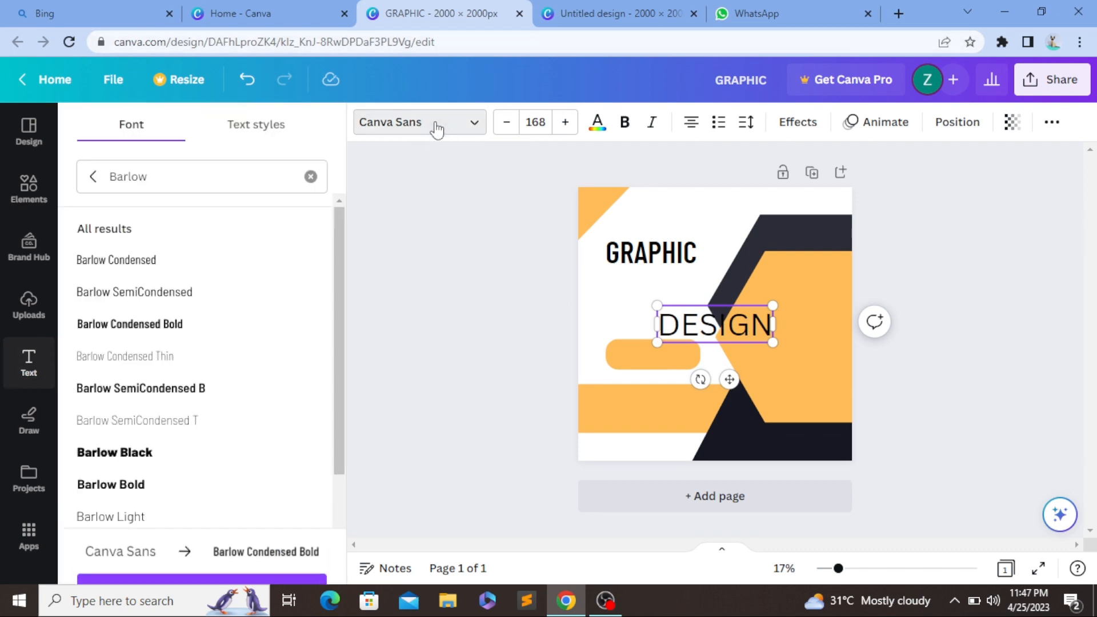
pyautogui.click(211, 323)
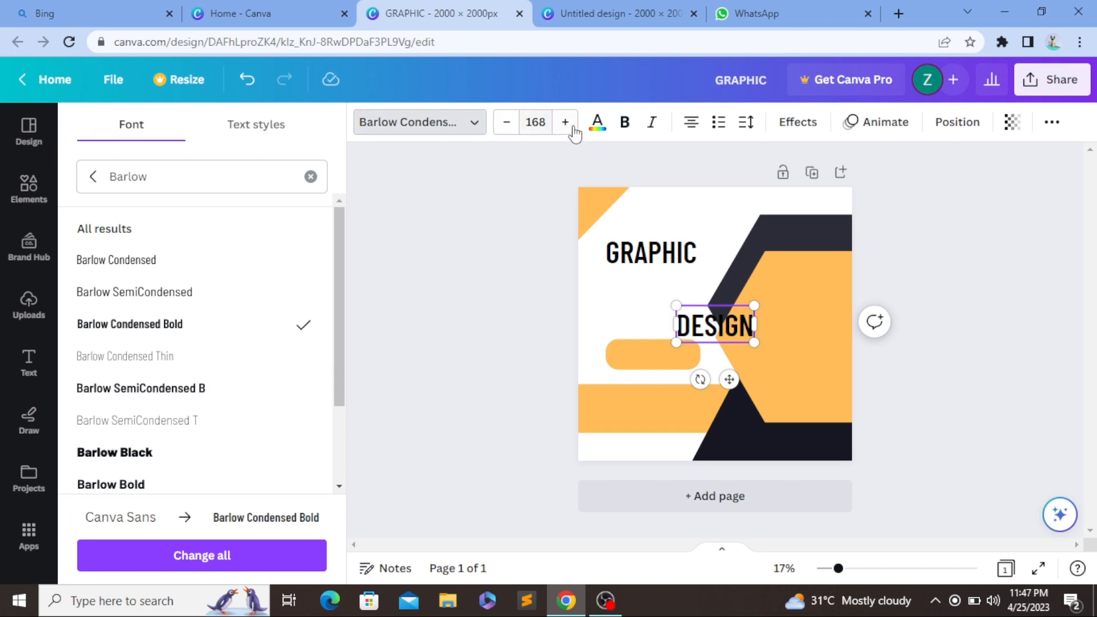
# Try recolouring the DESIGN heading with the document's orange and dark grey colours.
pyautogui.click(598, 122)
pyautogui.click(266, 219)
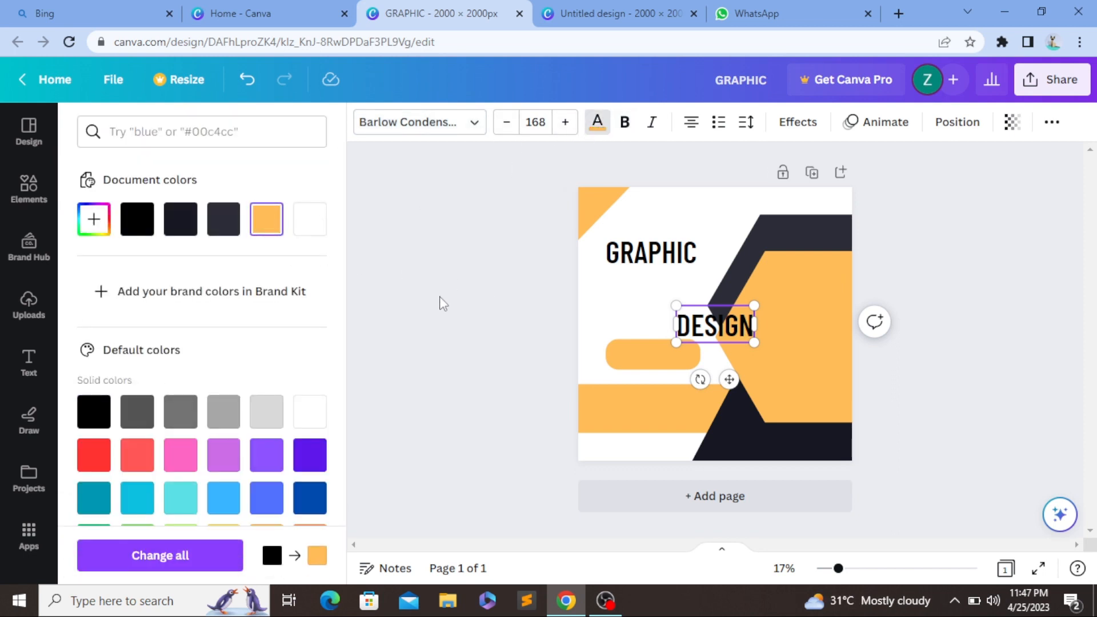
pyautogui.click(266, 219)
pyautogui.click(727, 310)
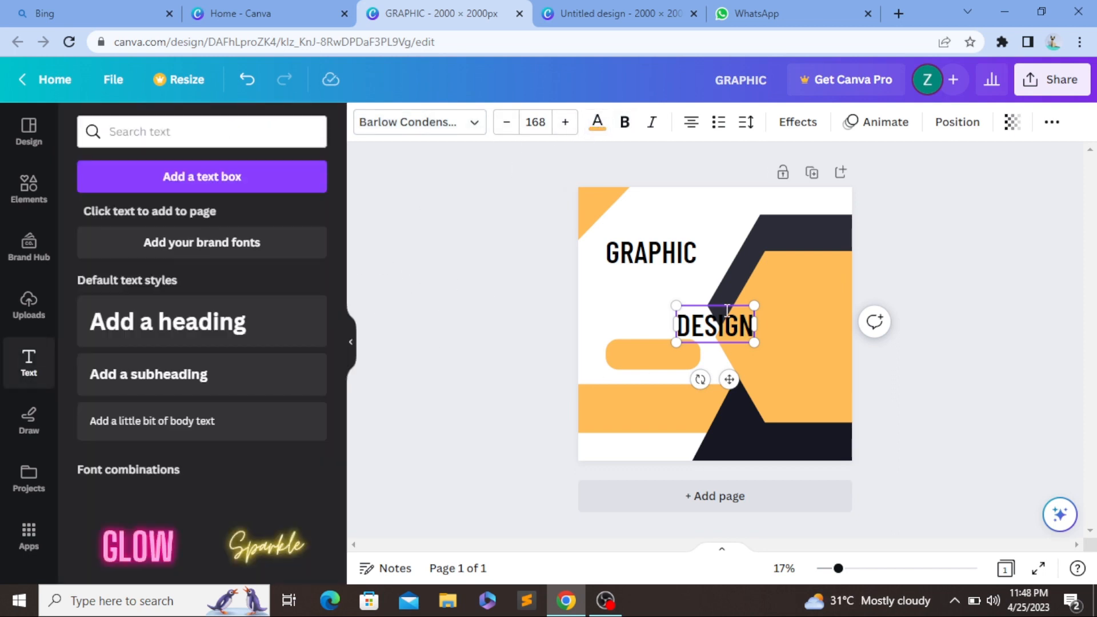
pyautogui.click(598, 122)
pyautogui.click(226, 223)
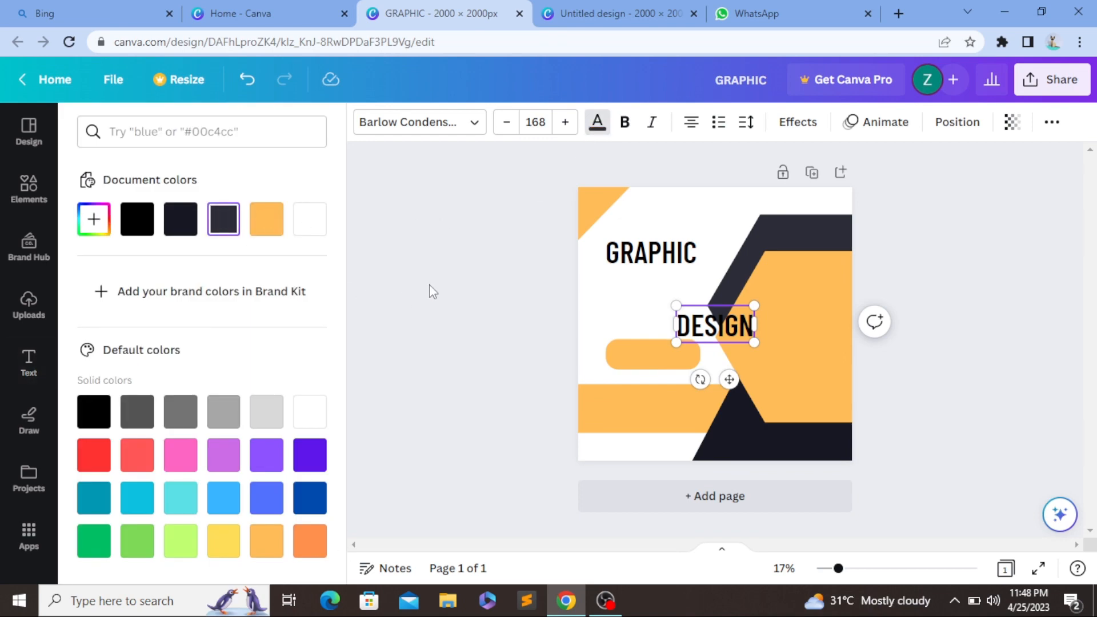
pyautogui.click(478, 384)
pyautogui.click(384, 367)
# Change the DESIGN heading's text colour to the document's orange.
pyautogui.click(717, 325)
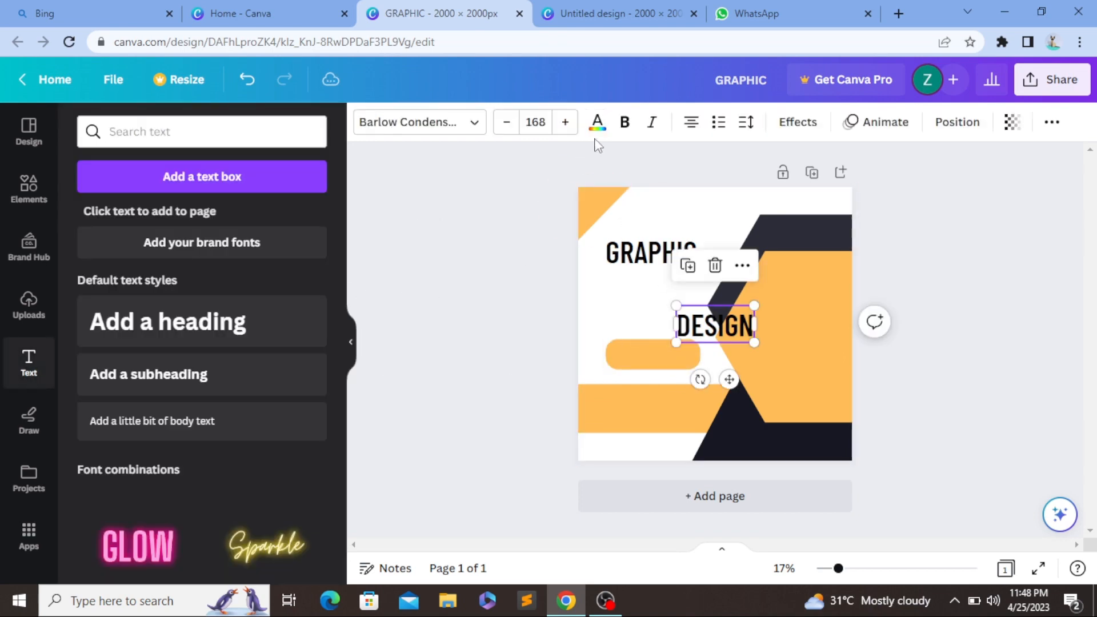
pyautogui.click(597, 124)
pyautogui.click(267, 227)
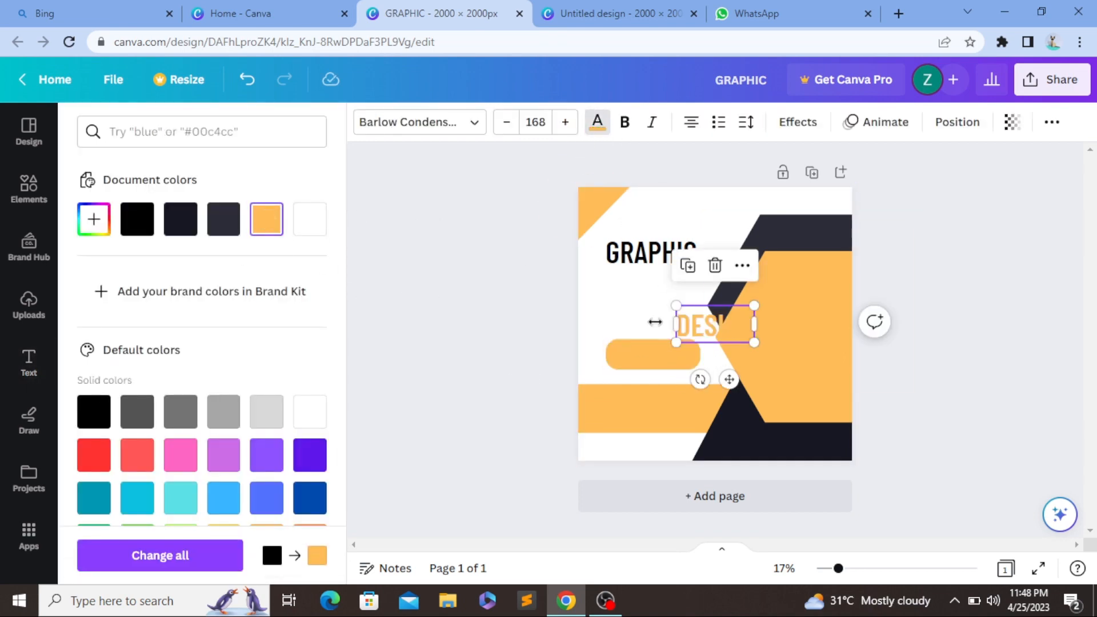
# Place the DESIGN heading close beneath GRAPHIC, aligned with its left edge.
pyautogui.moveTo(729, 379); pyautogui.dragTo(658, 343)
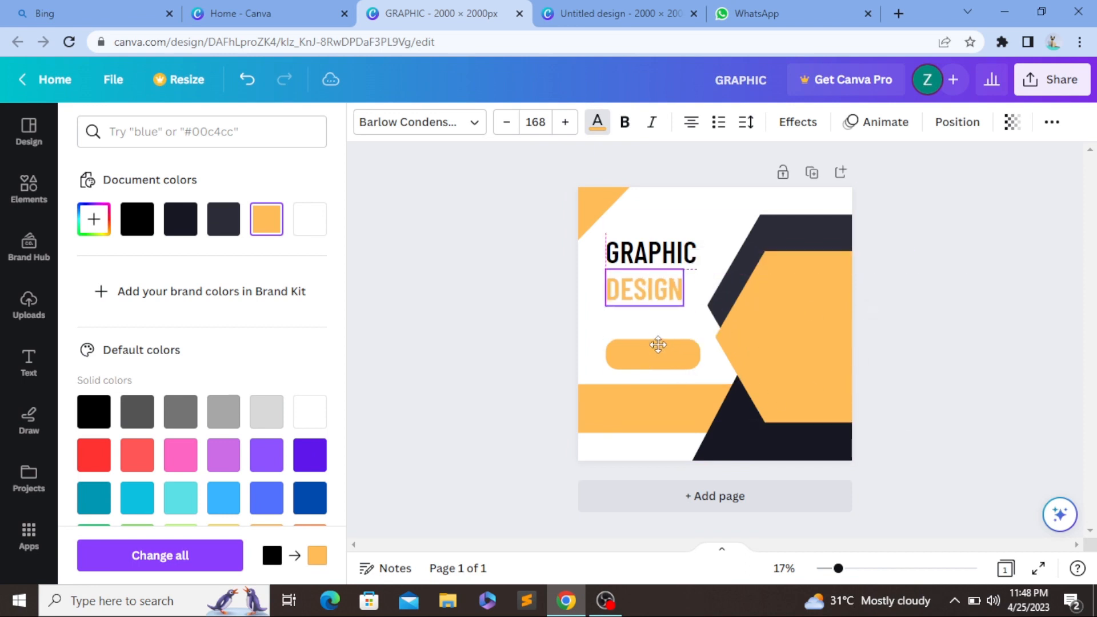
pyautogui.press('Escape')
pyautogui.click(591, 359)
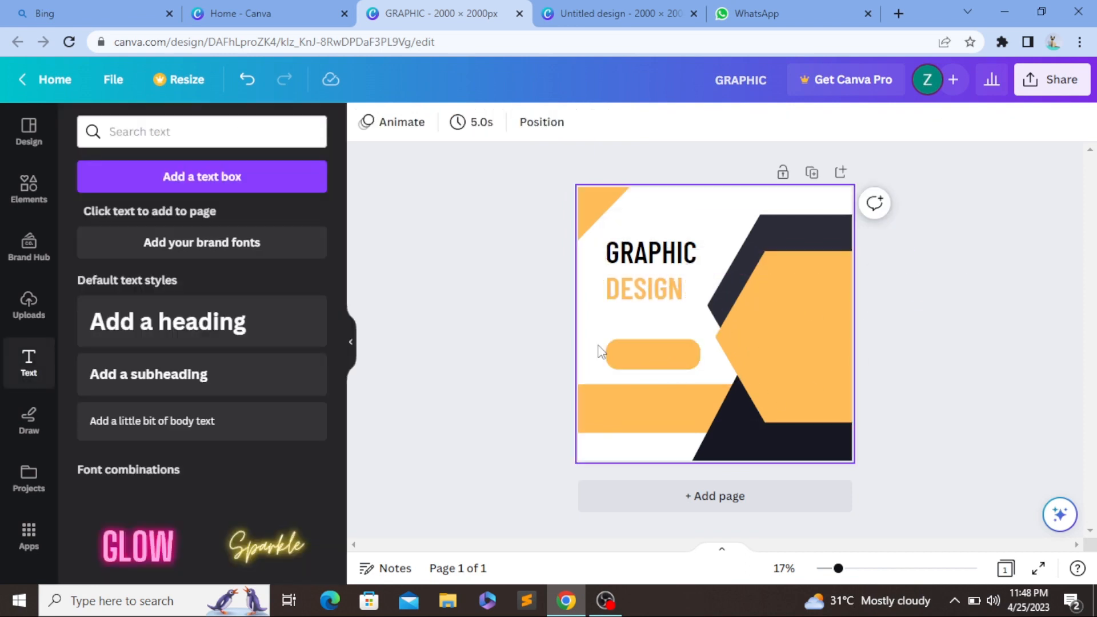
pyautogui.click(644, 289)
pyautogui.moveTo(644, 288); pyautogui.dragTo(645, 277)
pyautogui.click(551, 349)
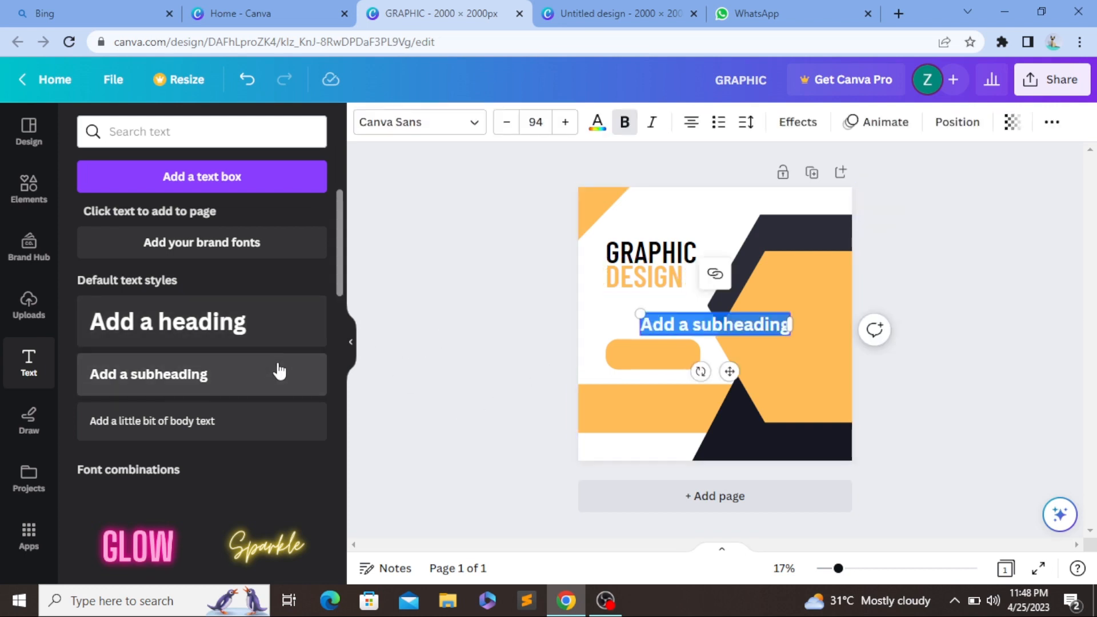
# Add a subheading text box to the page reading "Agency".
pyautogui.write('A')
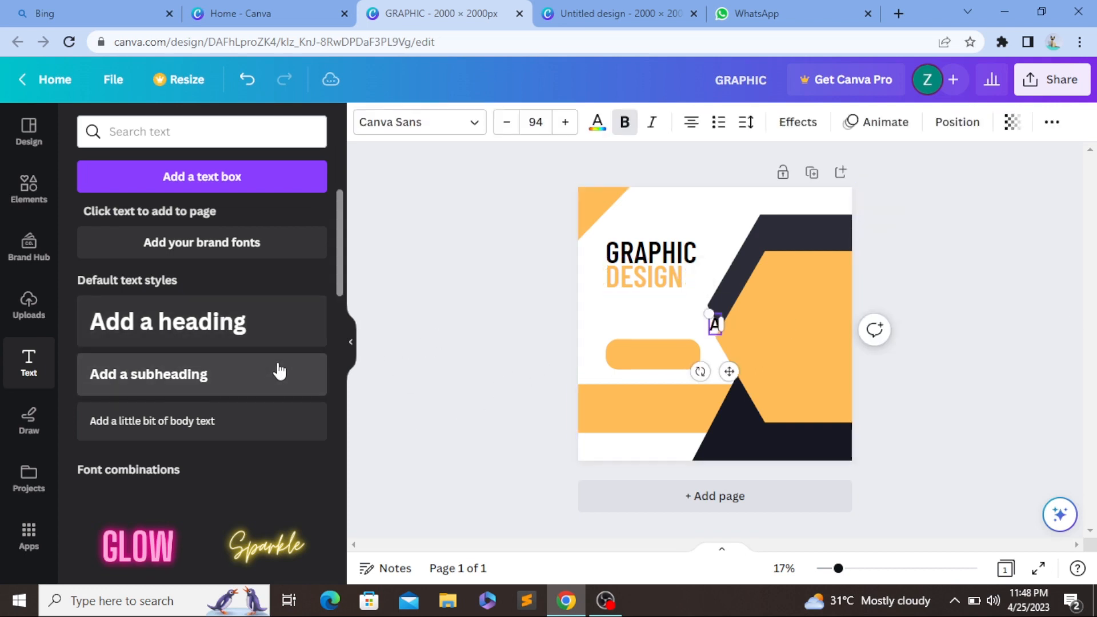
pyautogui.write('gen')
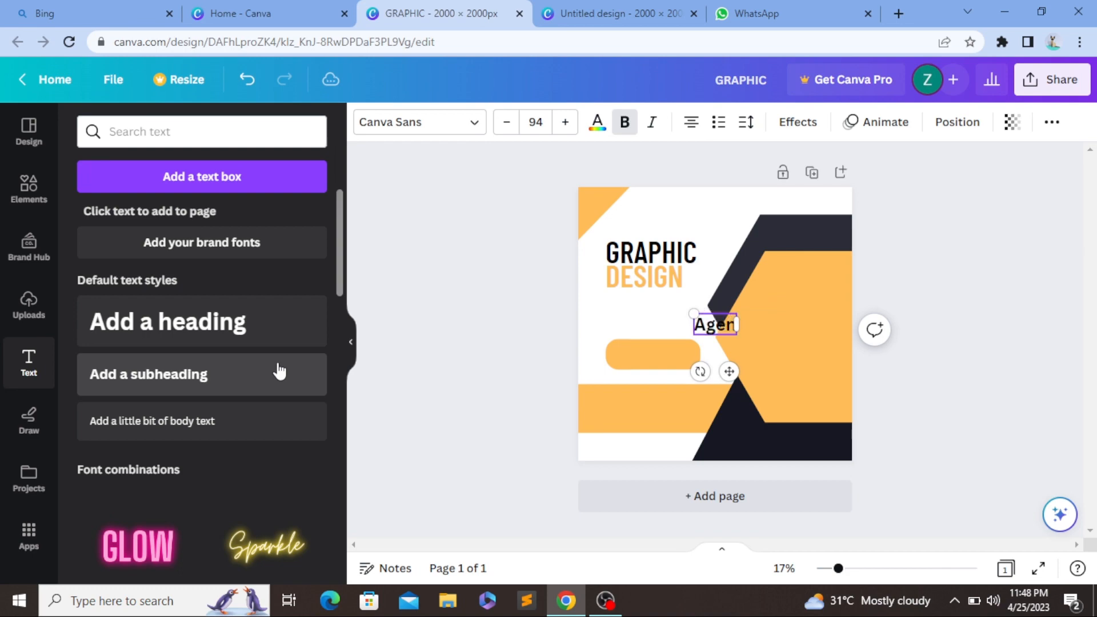
pyautogui.write('cy')
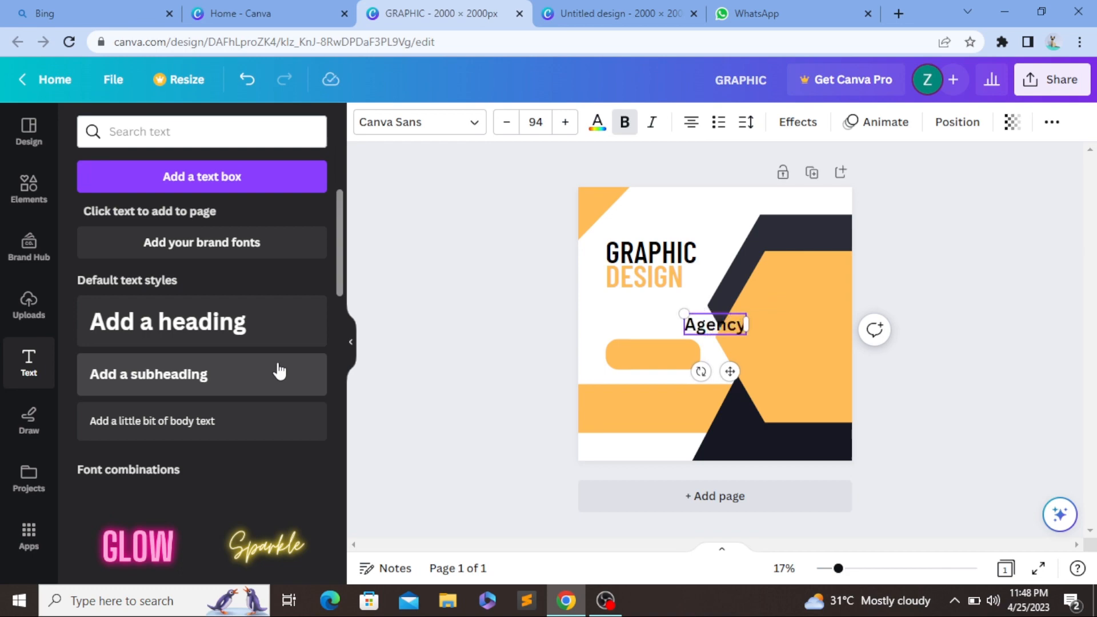
# Search the fonts for "Brea" and apply the Breathing script font to the Agency text.
pyautogui.click(472, 122)
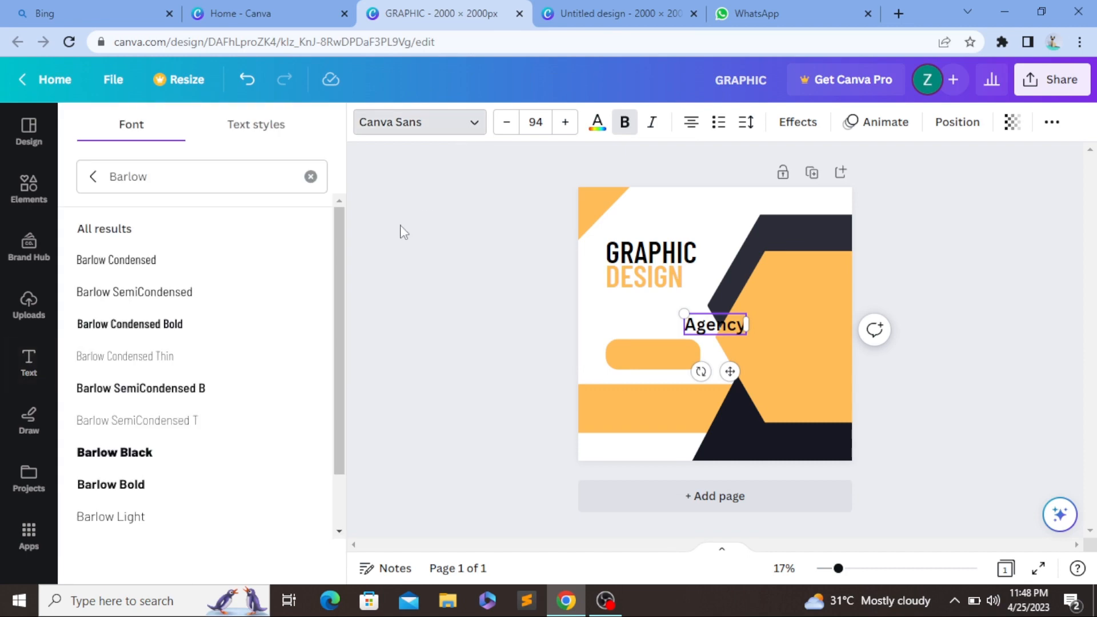
pyautogui.click(275, 182)
pyautogui.press('BackSpace')
pyautogui.press('BackSpace')
pyautogui.press('BackSpace')
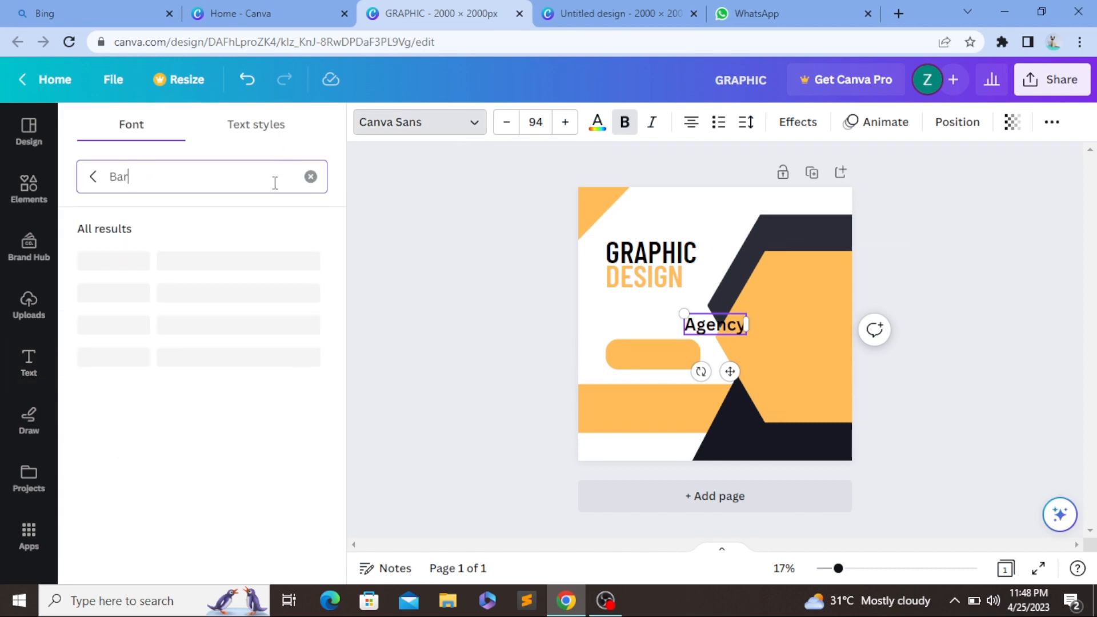
pyautogui.write('re')
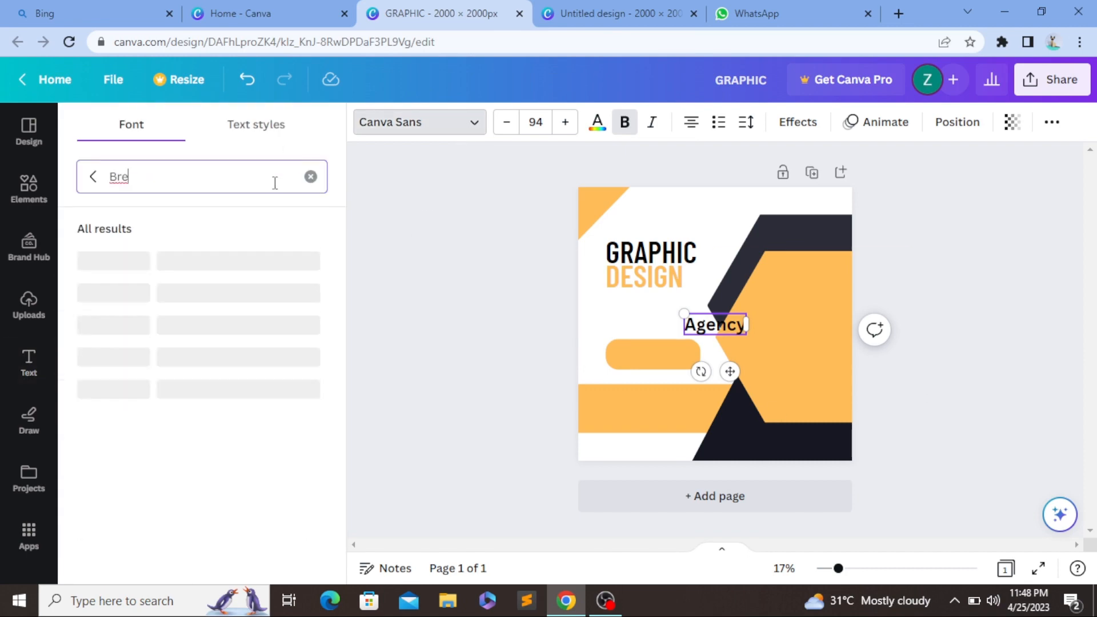
pyautogui.write('ar')
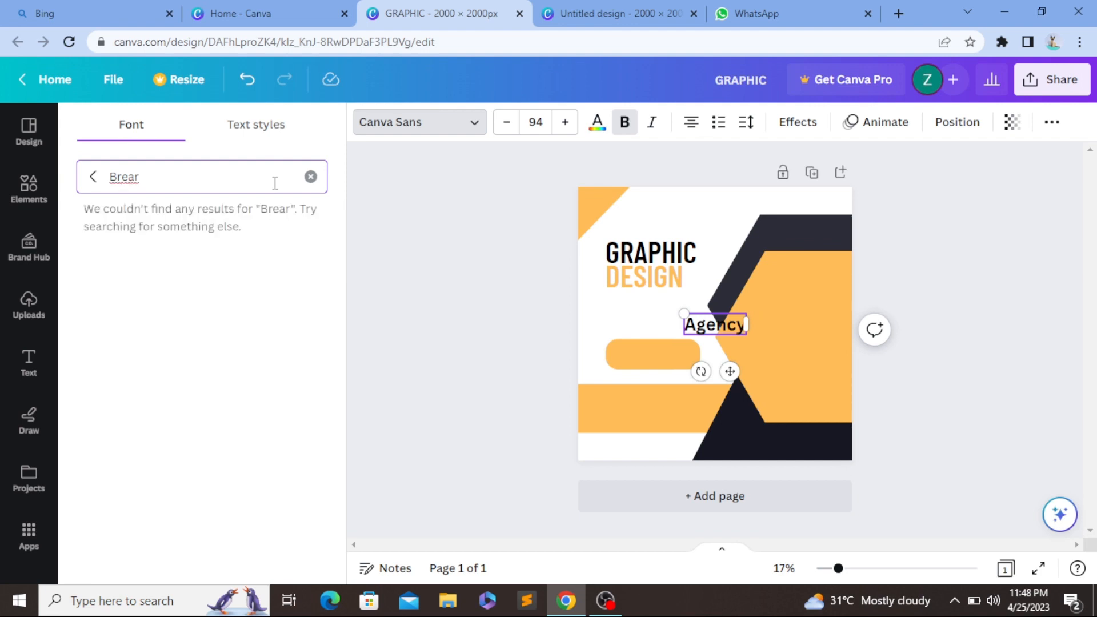
pyautogui.write('h')
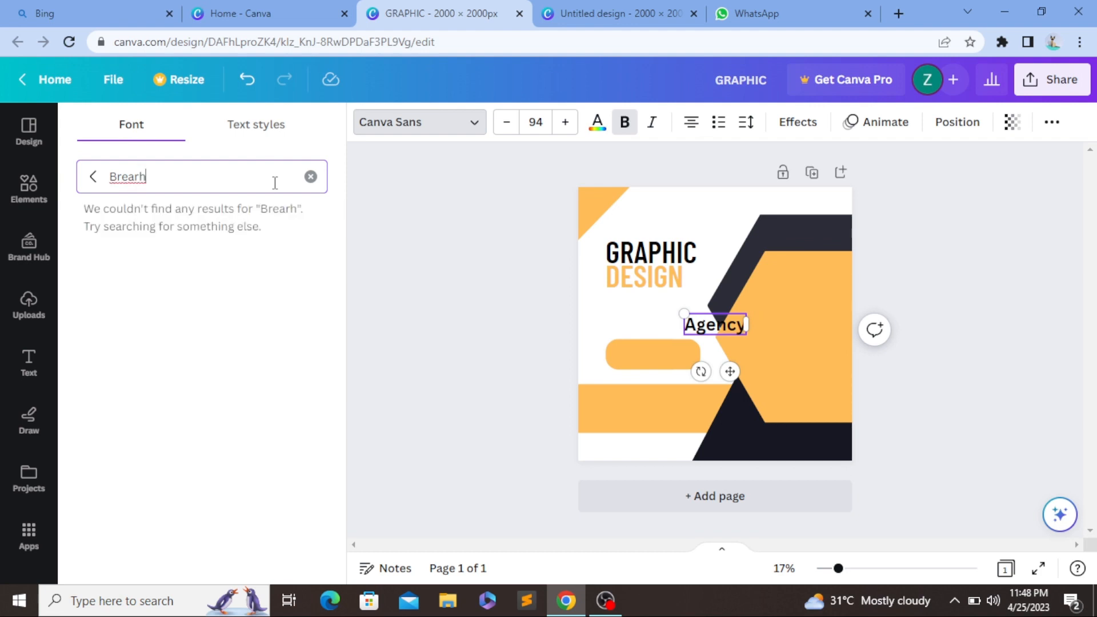
pyautogui.press('BackSpace')
pyautogui.press('BackSpace')
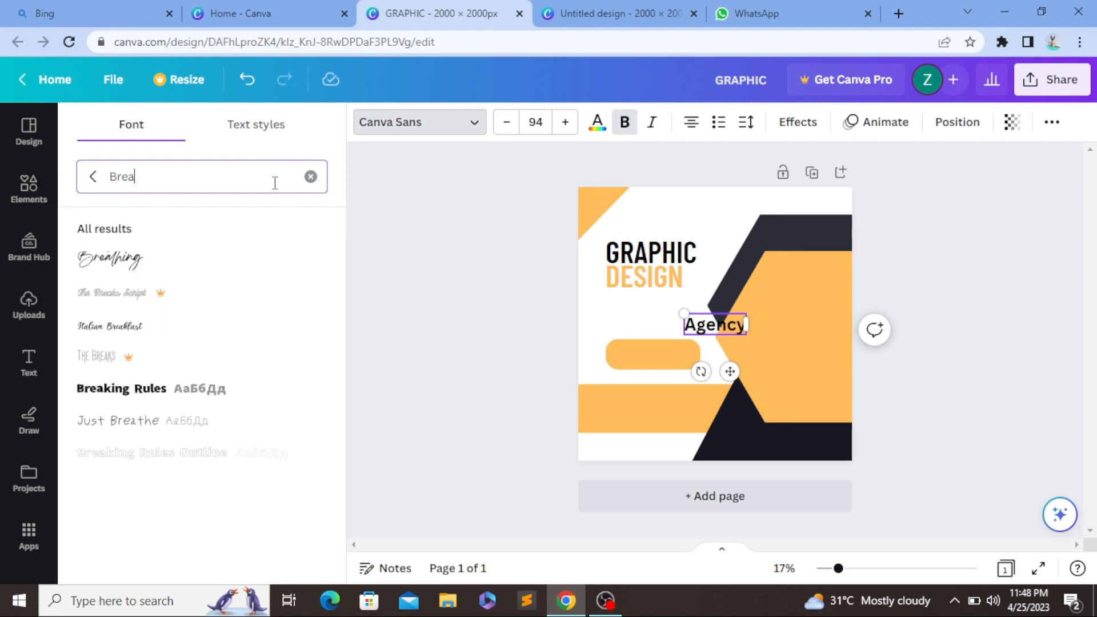
pyautogui.click(240, 262)
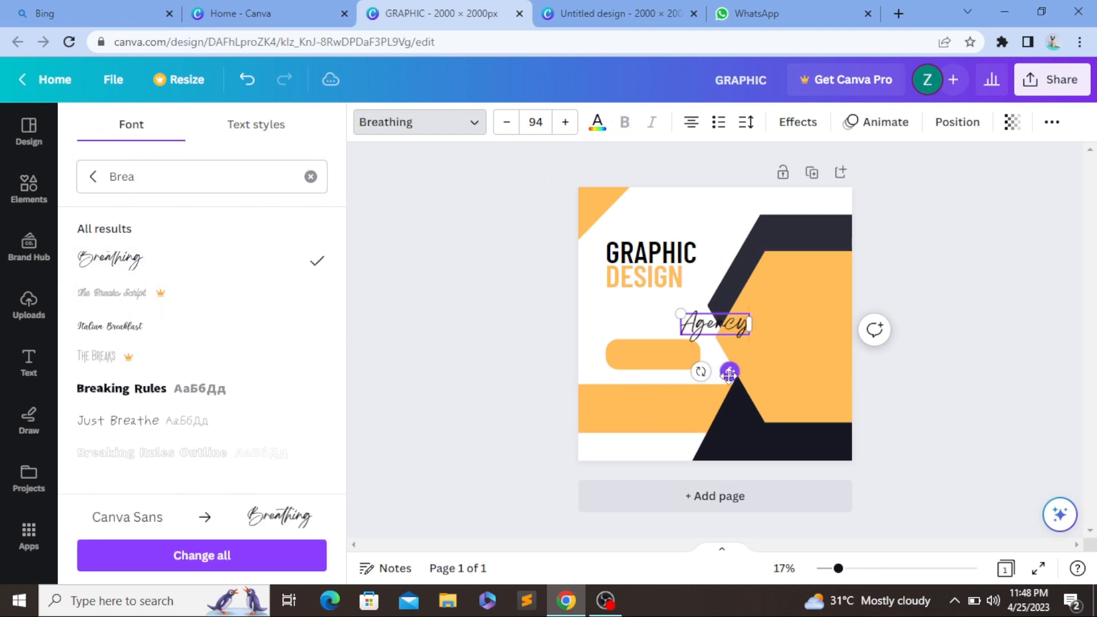
# Place the Agency text beneath DESIGN at its left edge, and shift the GRAPHIC and DESIGN headings slightly upward, keeping them closely stacked.
pyautogui.moveTo(729, 371); pyautogui.dragTo(655, 352)
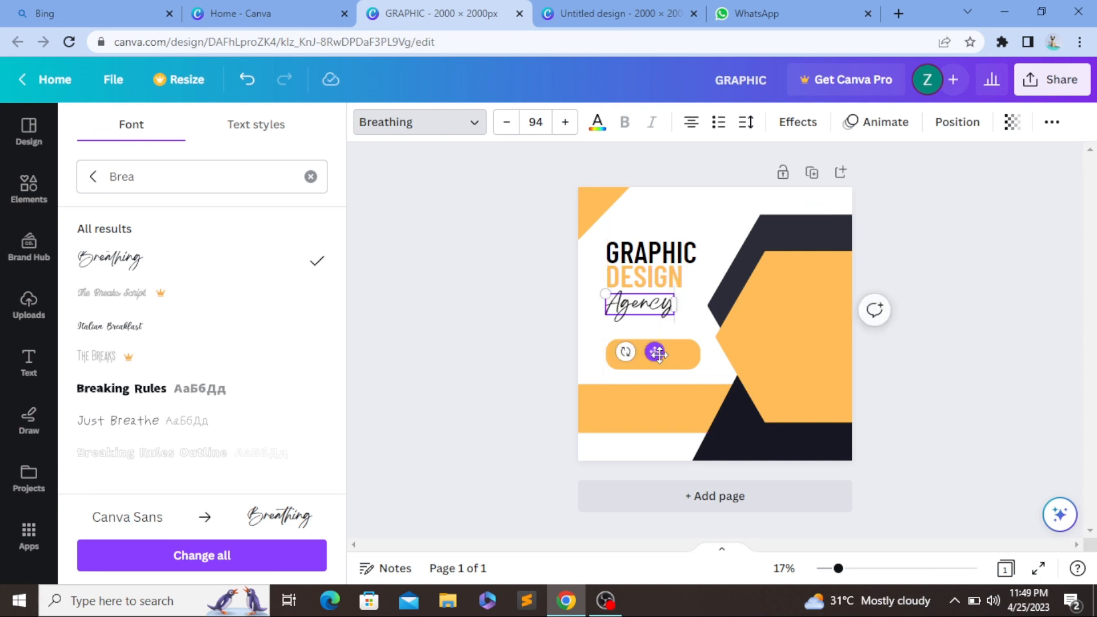
pyautogui.click(661, 253)
pyautogui.click(663, 277)
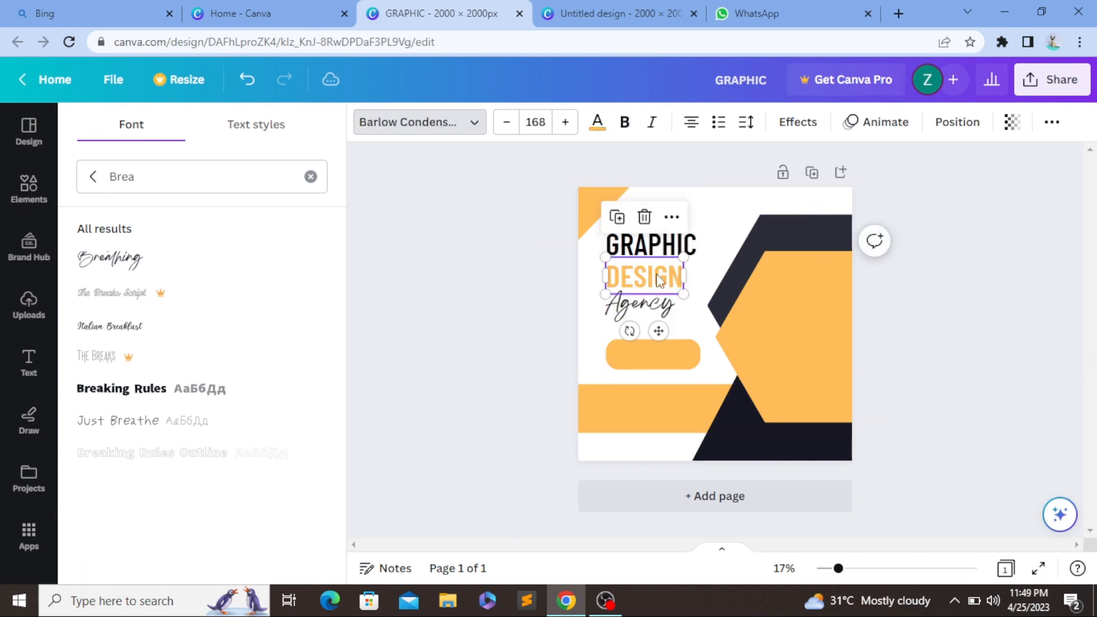
pyautogui.moveTo(659, 324)
pyautogui.mouseDown()
pyautogui.moveTo(654, 316)
pyautogui.moveTo(661, 330)
pyautogui.mouseUp()
pyautogui.click(531, 357)
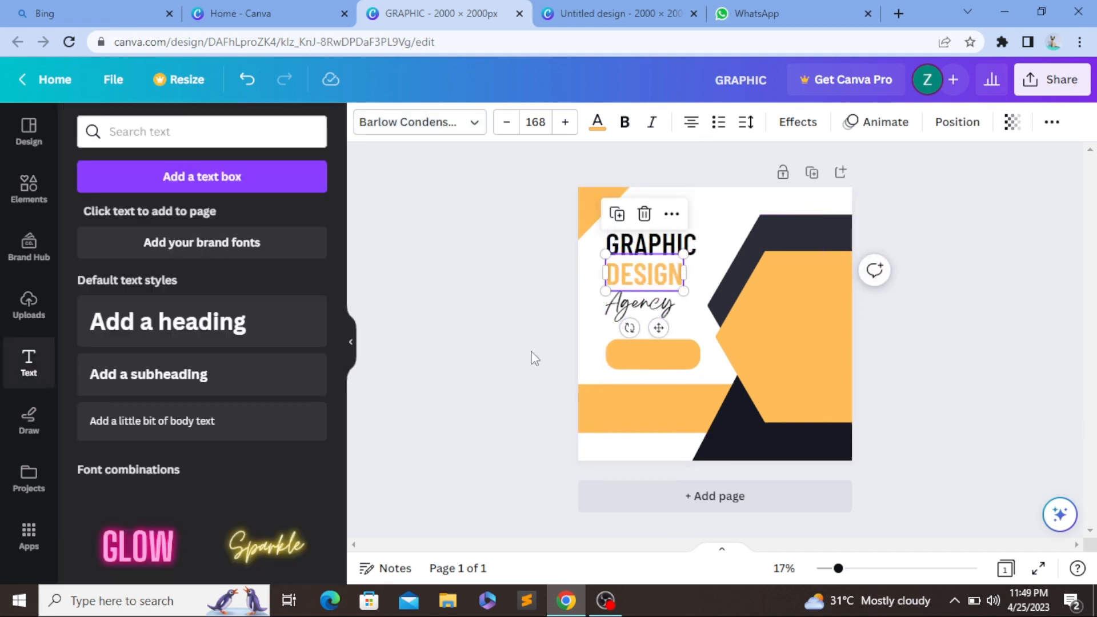
pyautogui.click(676, 269)
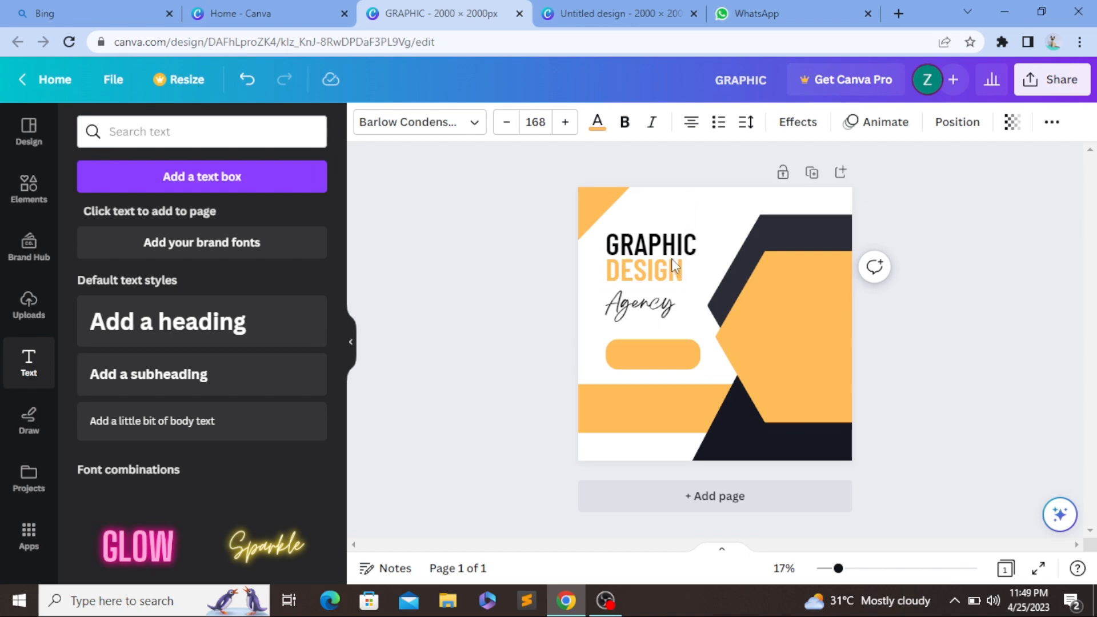
# Move the Agency script text up so it sits tight beneath the DESIGN heading, aligned with its left edge.
pyautogui.click(651, 308)
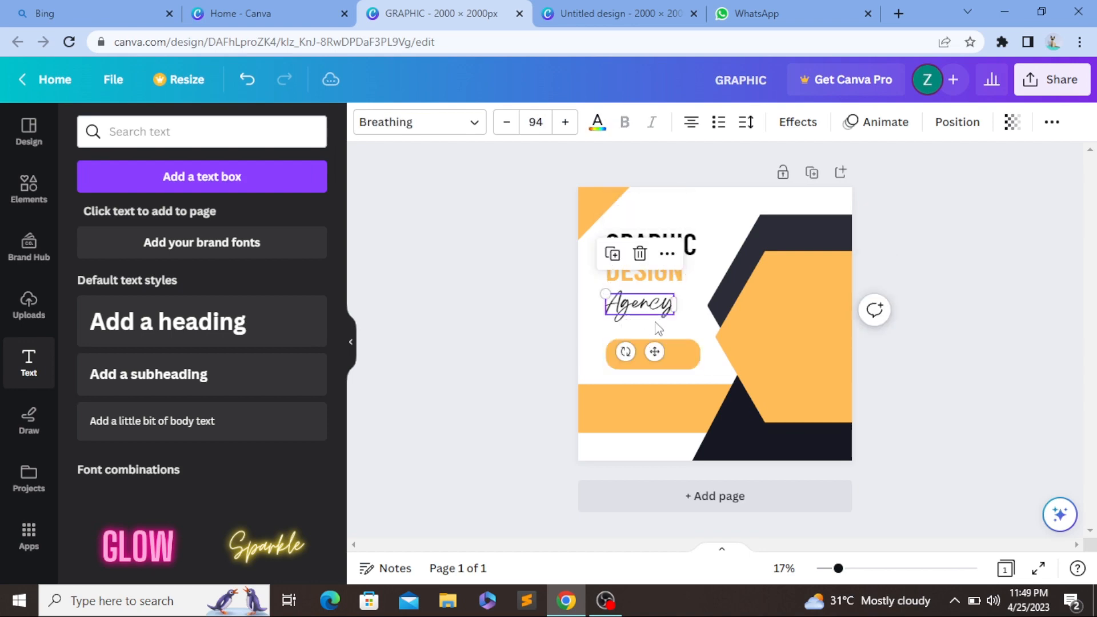
pyautogui.moveTo(655, 351); pyautogui.dragTo(655, 345)
pyautogui.click(522, 432)
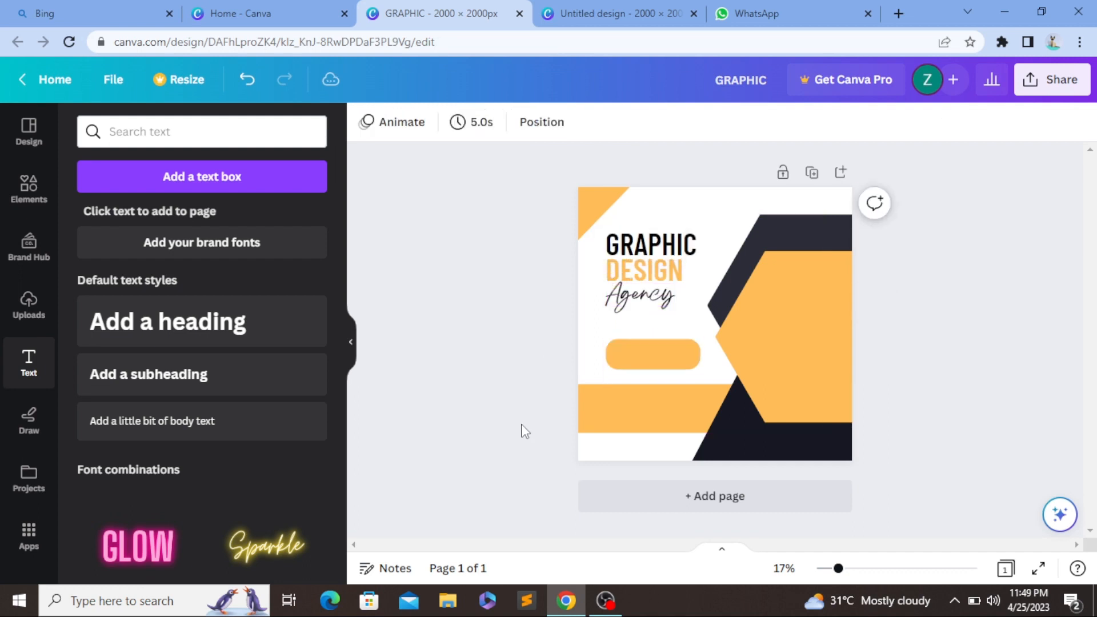
pyautogui.click(622, 308)
pyautogui.moveTo(621, 307); pyautogui.dragTo(617, 309)
pyautogui.click(522, 331)
# Add a subheading text box reading "We Are The Coolest" and start its second line with "Gra".
pyautogui.click(196, 375)
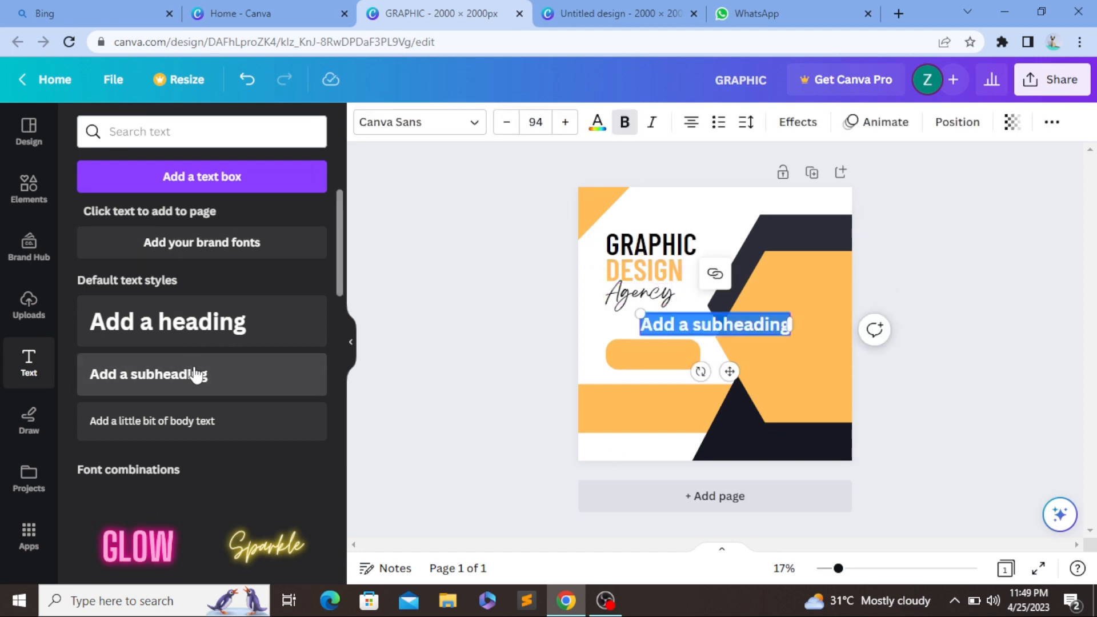
pyautogui.write('W')
pyautogui.press('BackSpace')
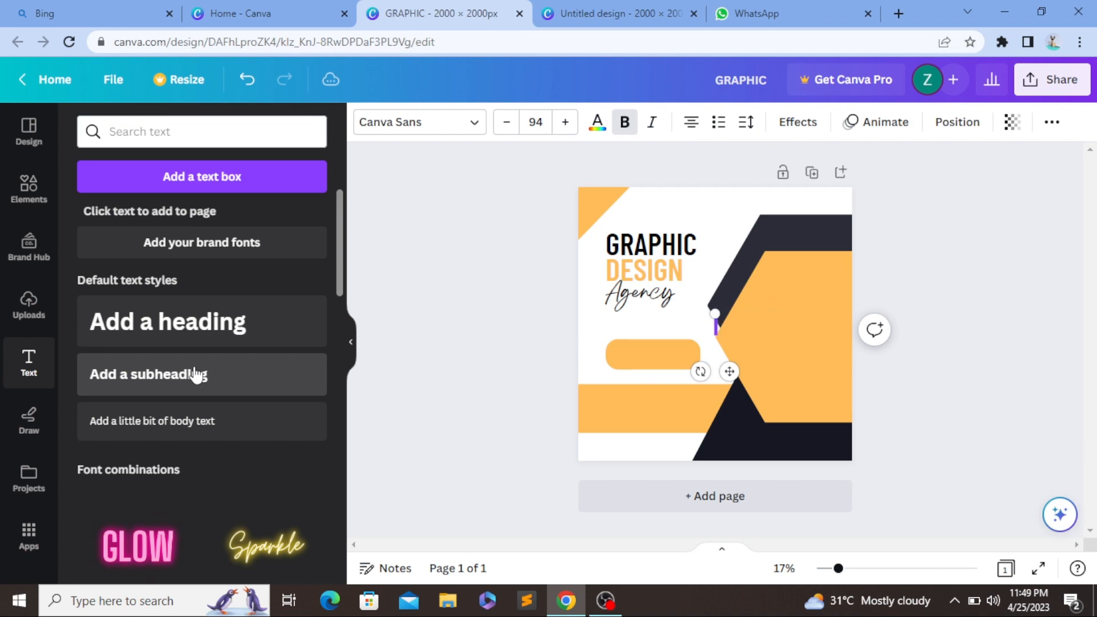
pyautogui.write('We')
pyautogui.press('BackSpace')
pyautogui.write('ie Ar')
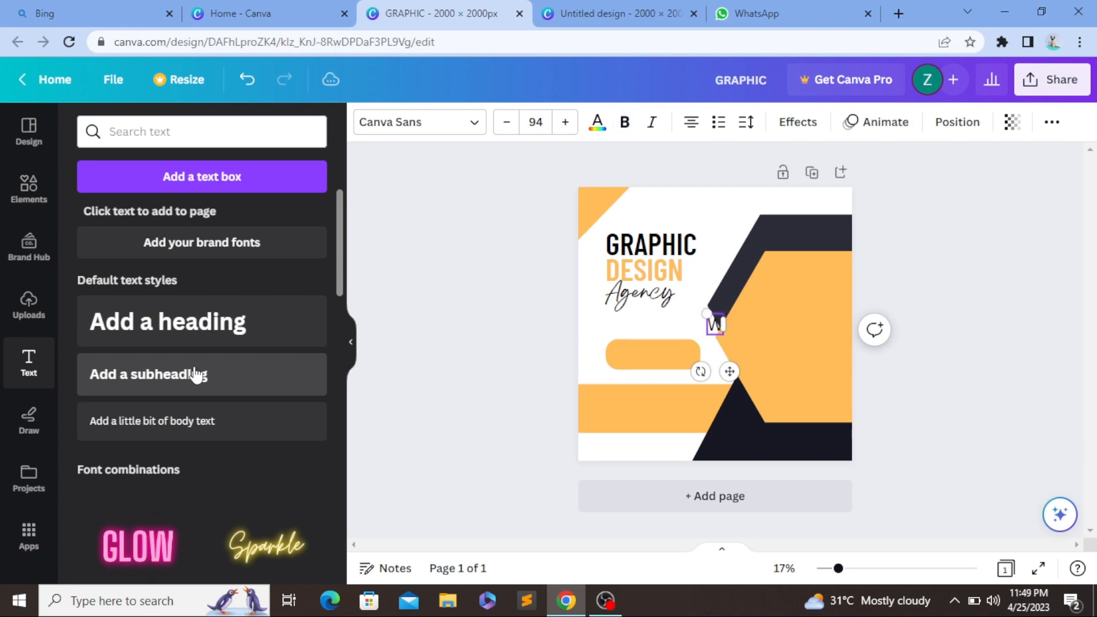
pyautogui.write('e Are')
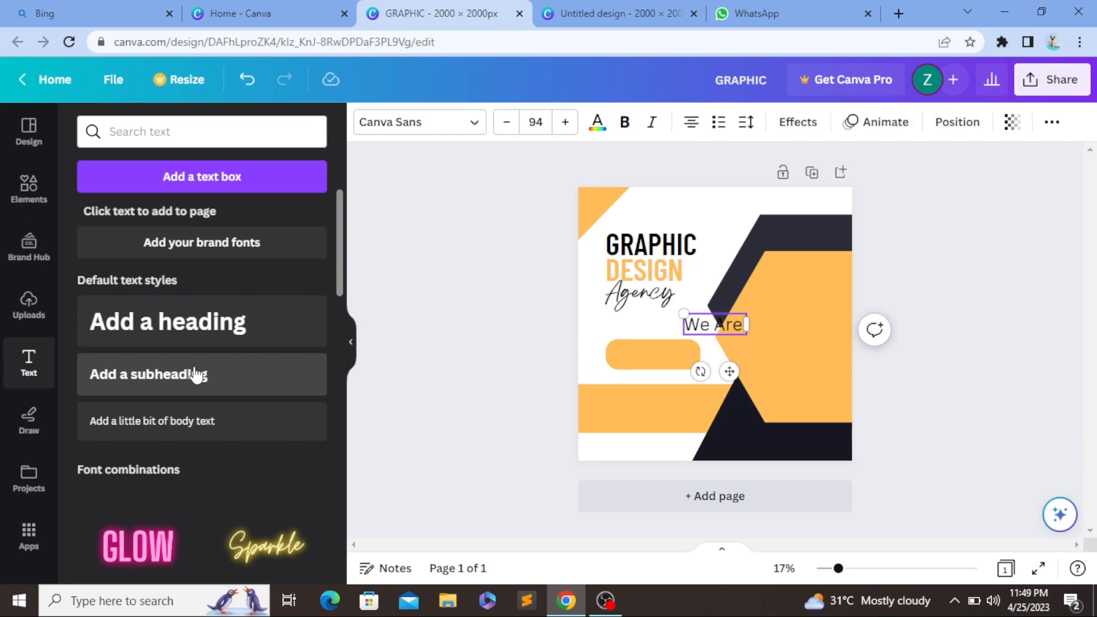
pyautogui.write(' The')
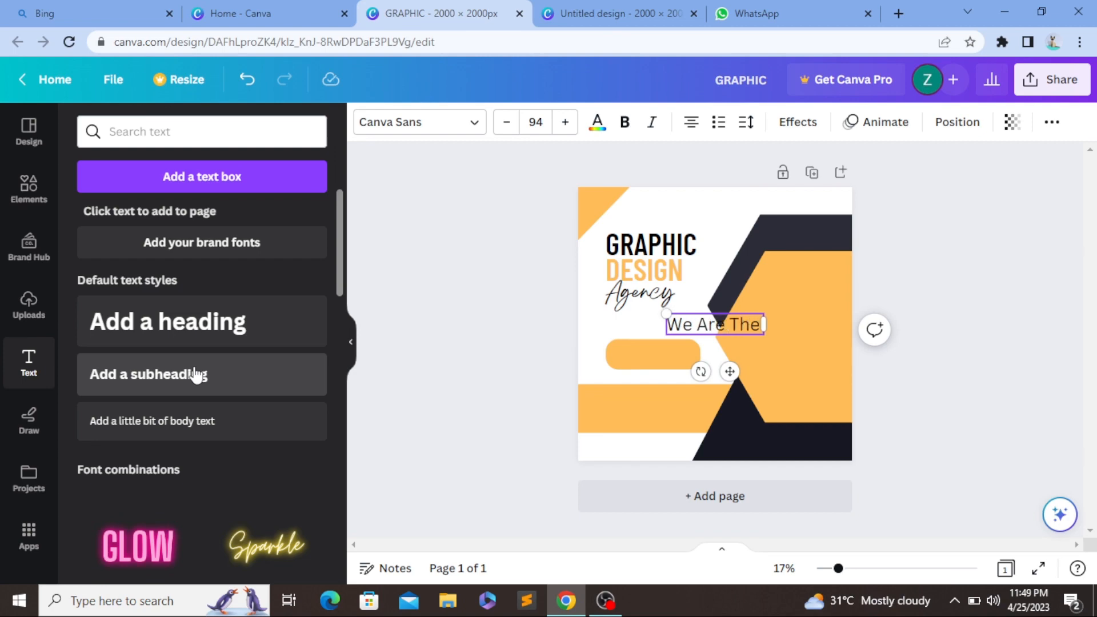
pyautogui.write(' Coolest')
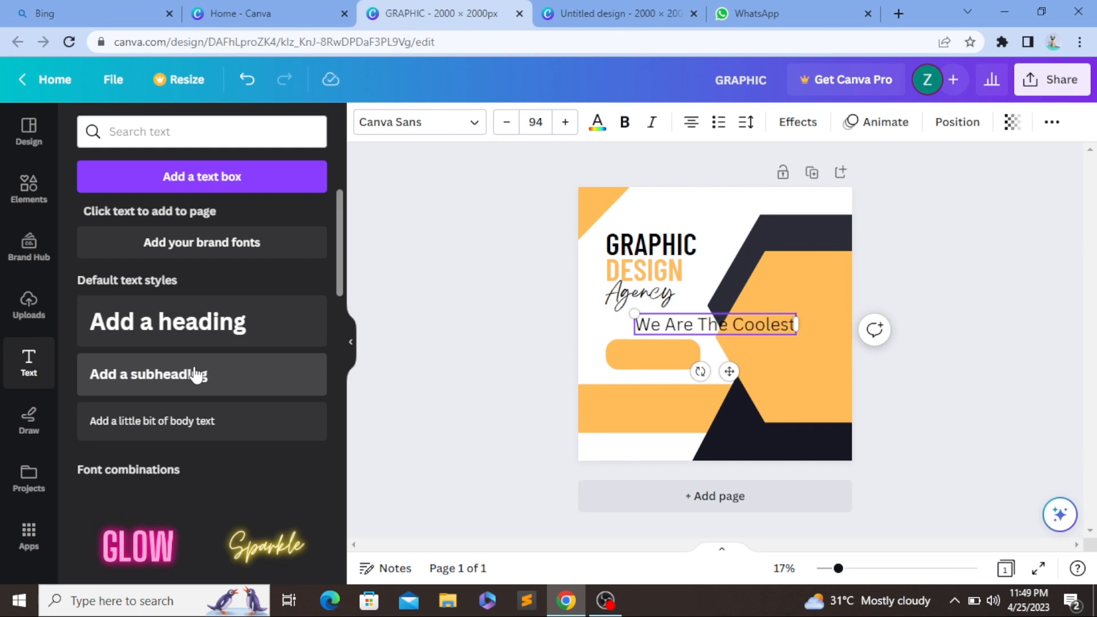
pyautogui.press('Return')
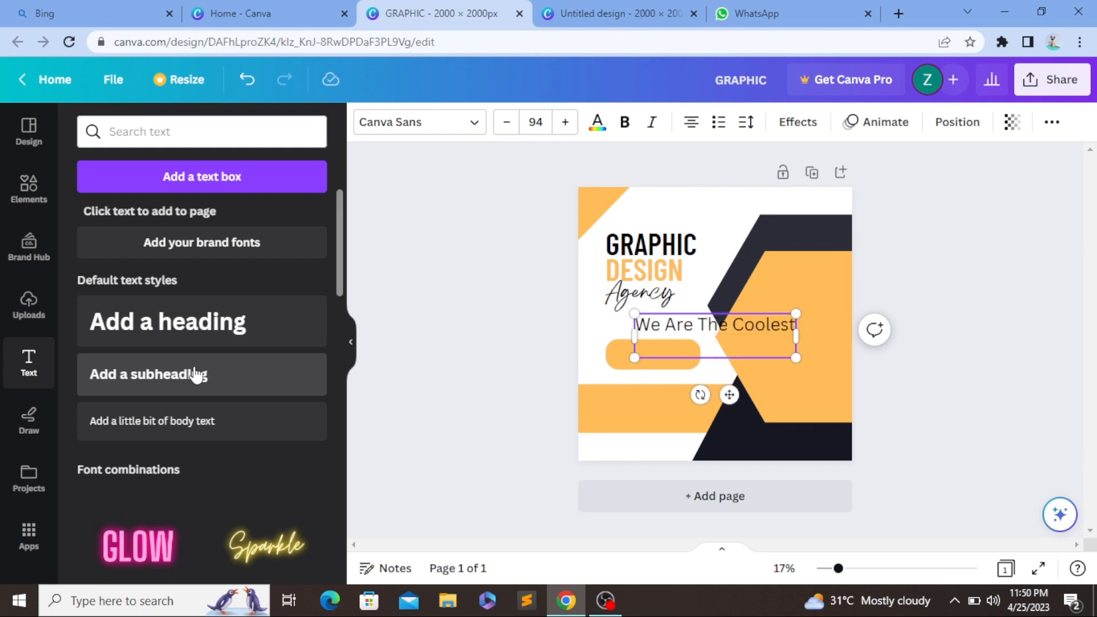
pyautogui.write('Gra')
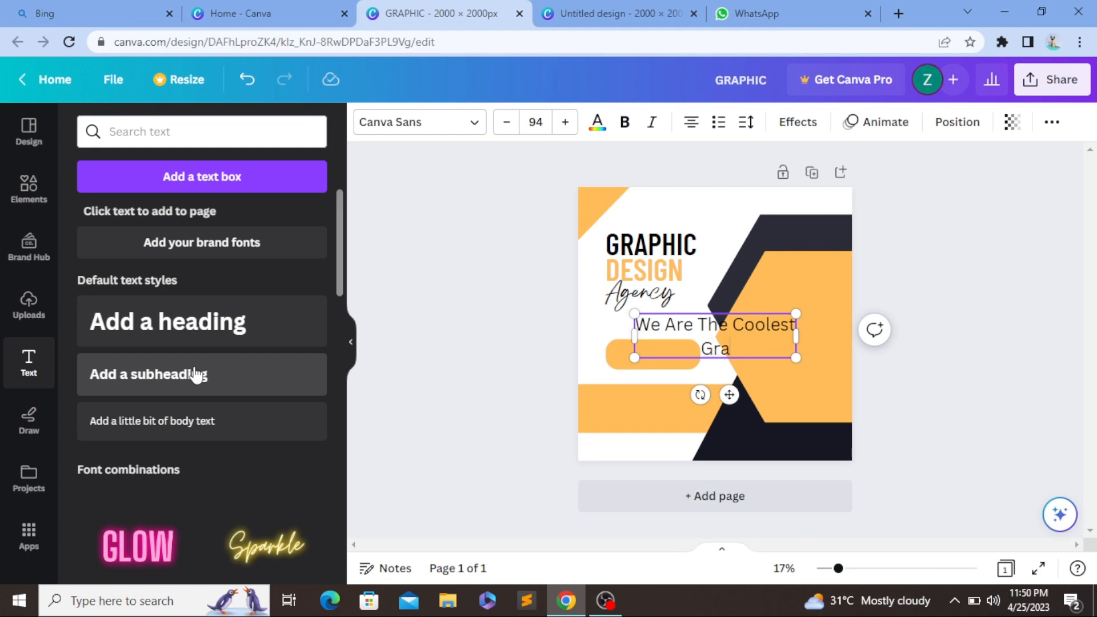